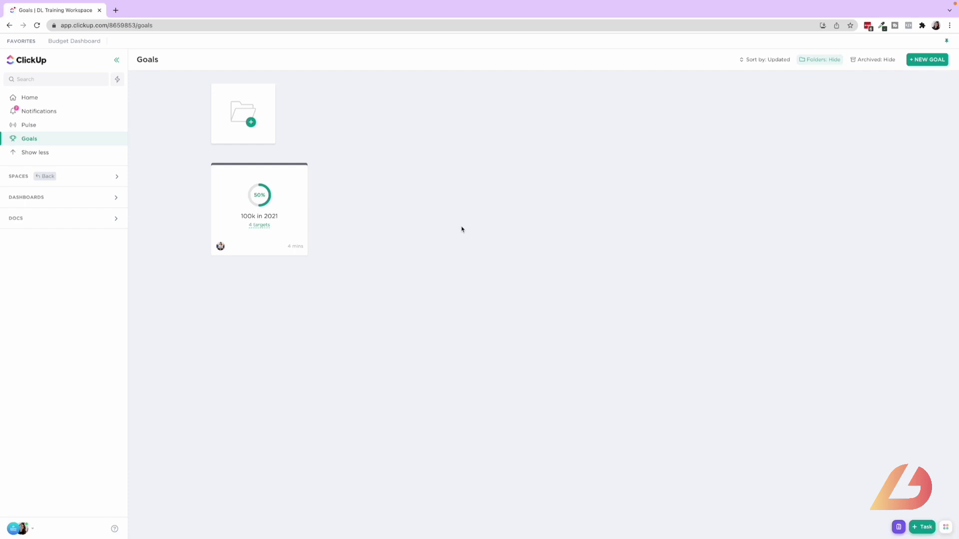
Step: View the 2022 Goals list in Tutorials, then return to the Goals overview
left_click(80, 178)
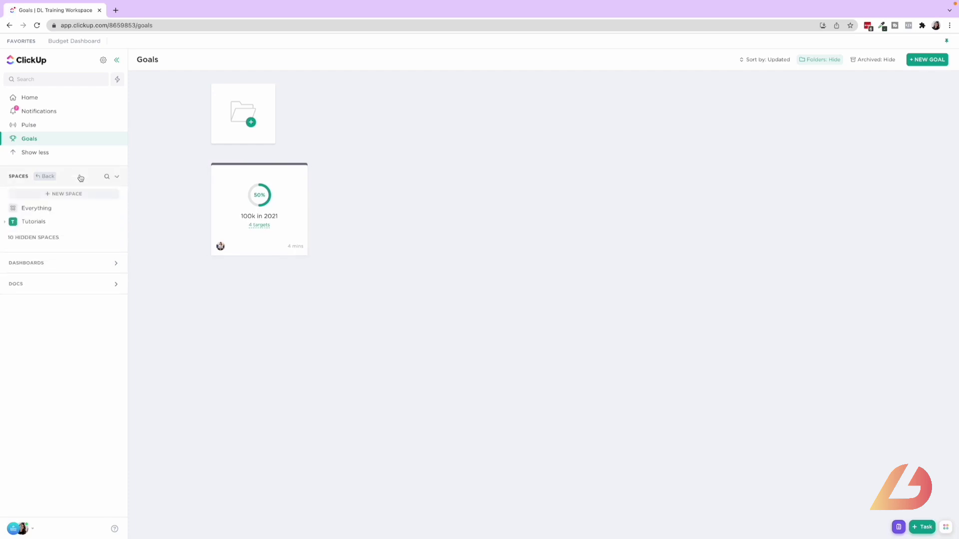
left_click(38, 221)
left_click(62, 239)
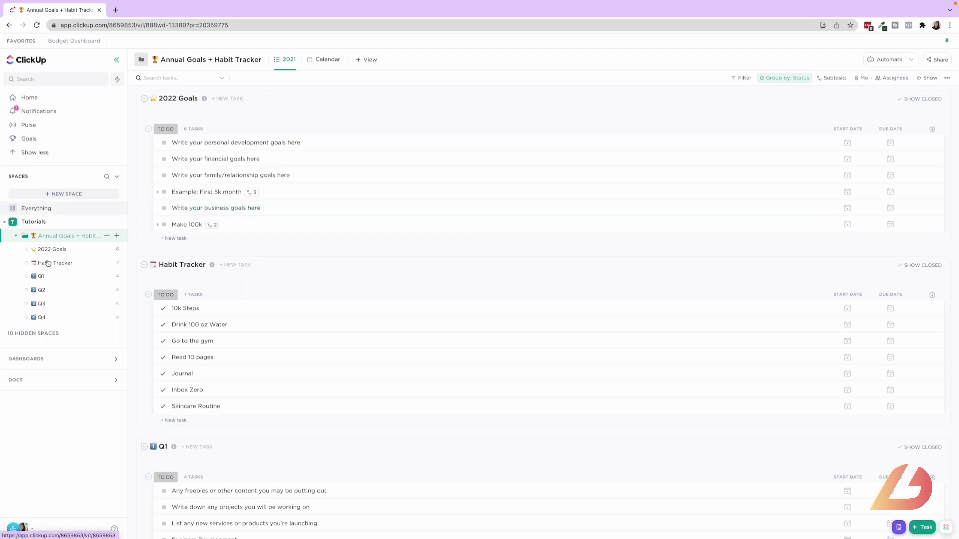
left_click(52, 250)
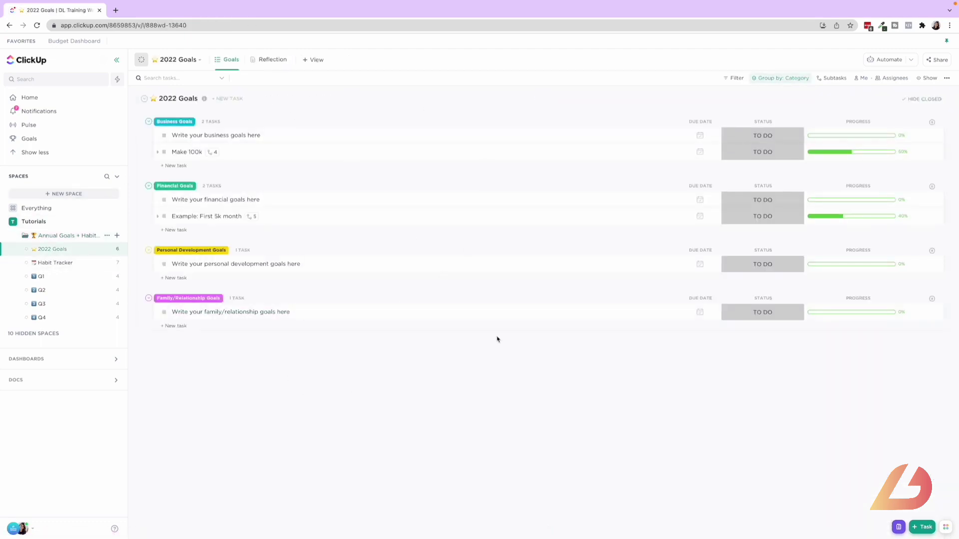
left_click(39, 144)
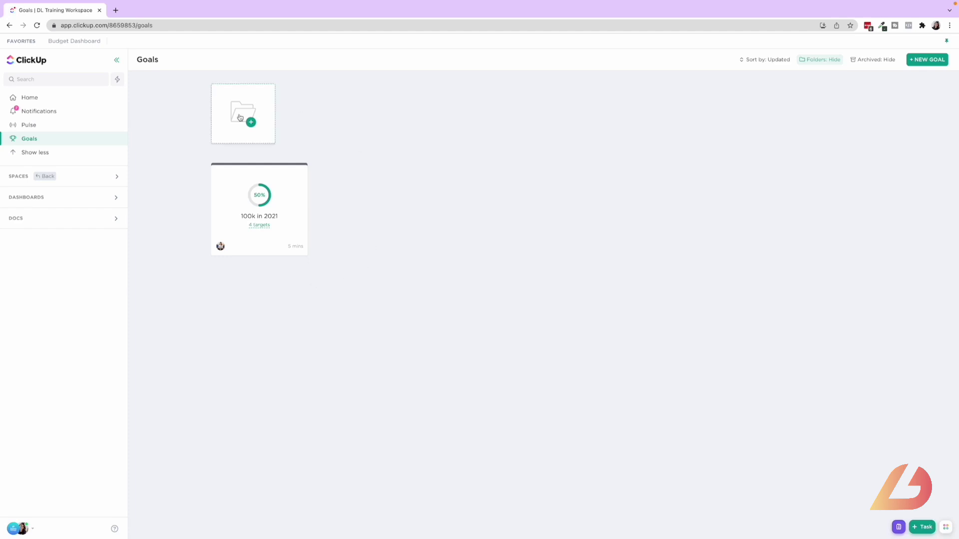
Step: Create a new goal folder named Revenue Goals
left_click(240, 117)
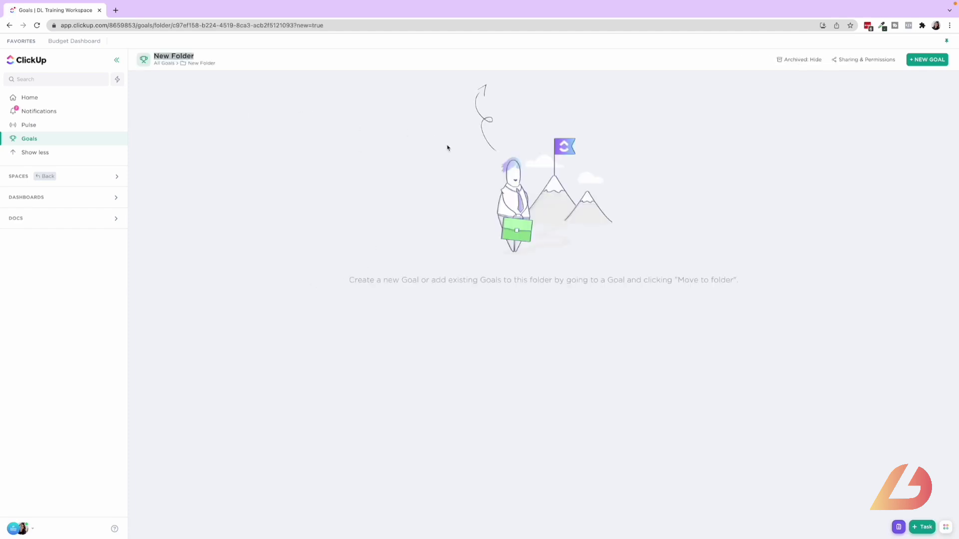
type("Revenue Goals")
key("Return")
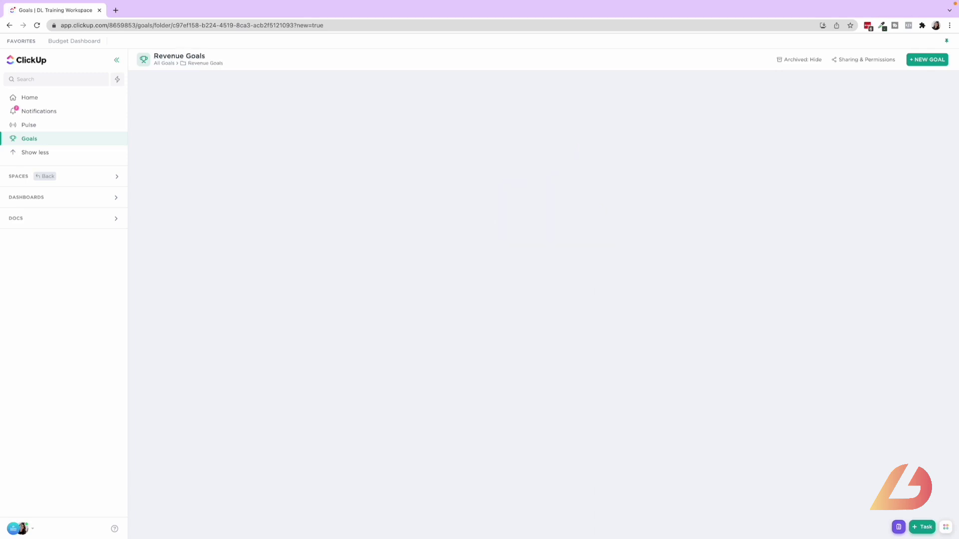
Step: Move the 100k in 2021 goal from All Goals into the Revenue Goals folder
left_click(161, 63)
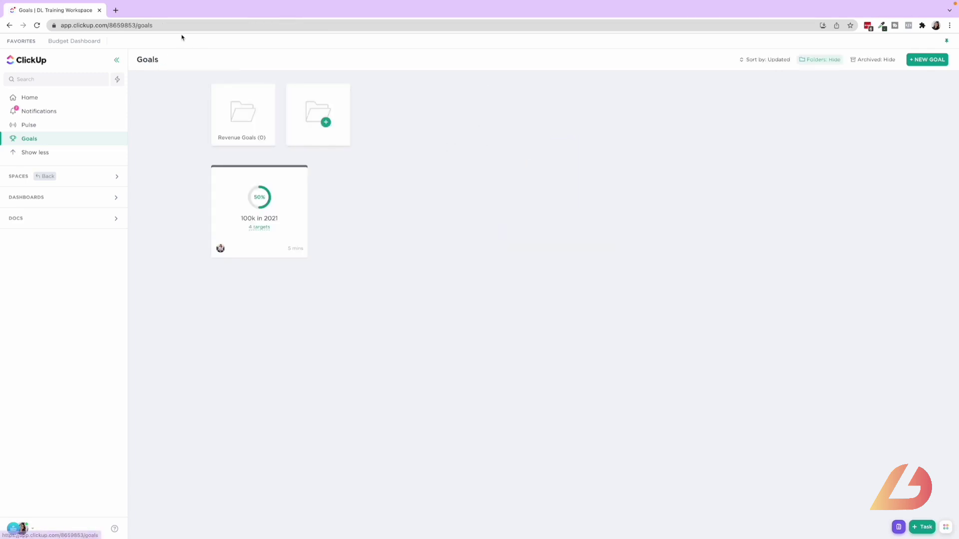
left_click(299, 176)
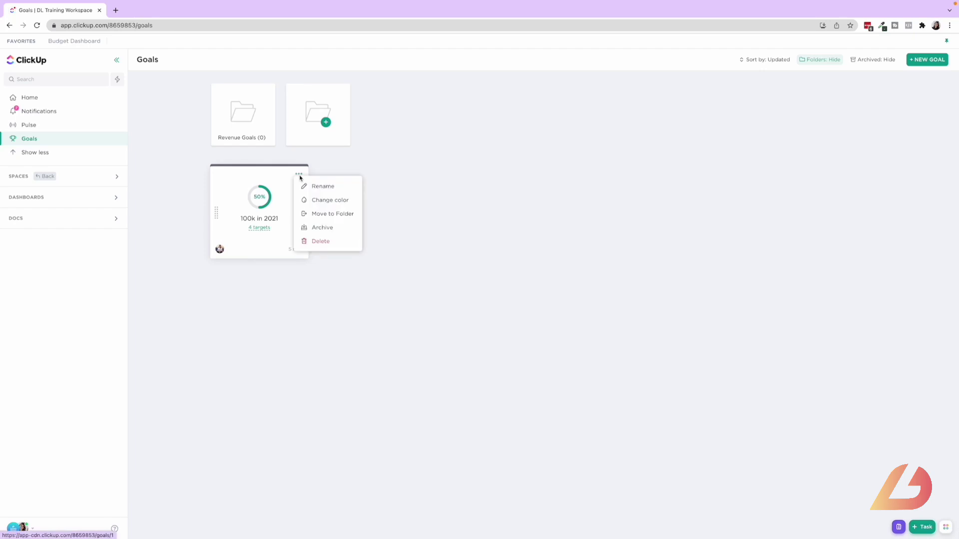
left_click(323, 214)
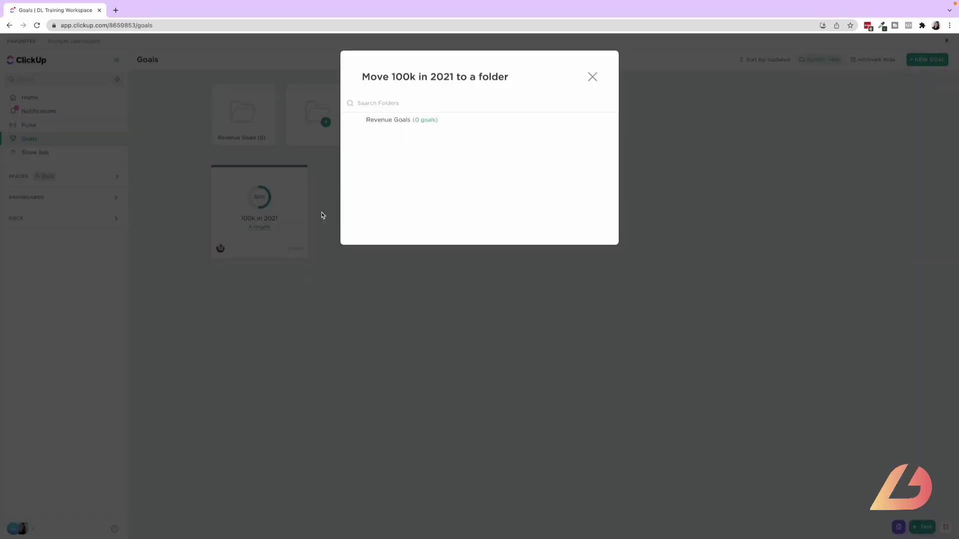
left_click(402, 120)
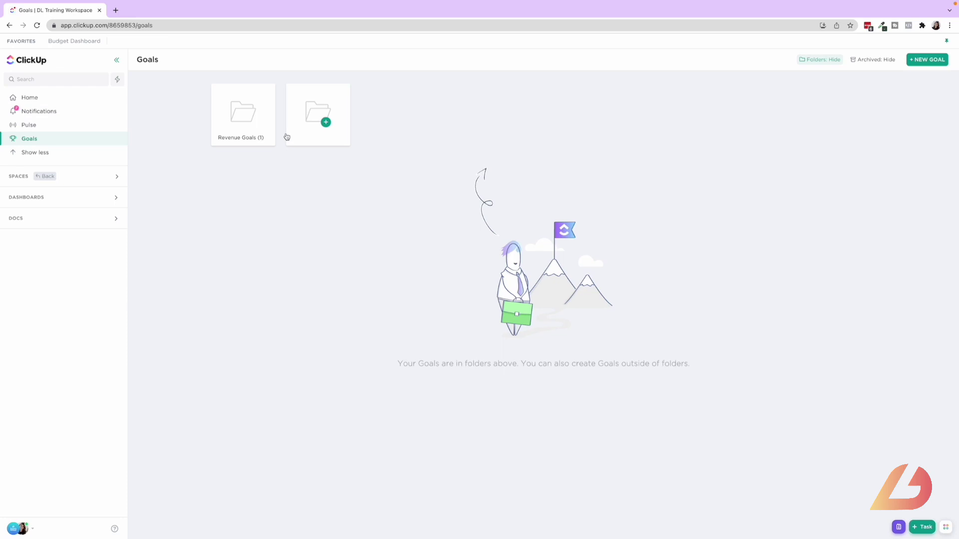
Step: Open 100k in 2021 from Revenue Goals; review its description and 25k target unchanged
left_click(244, 114)
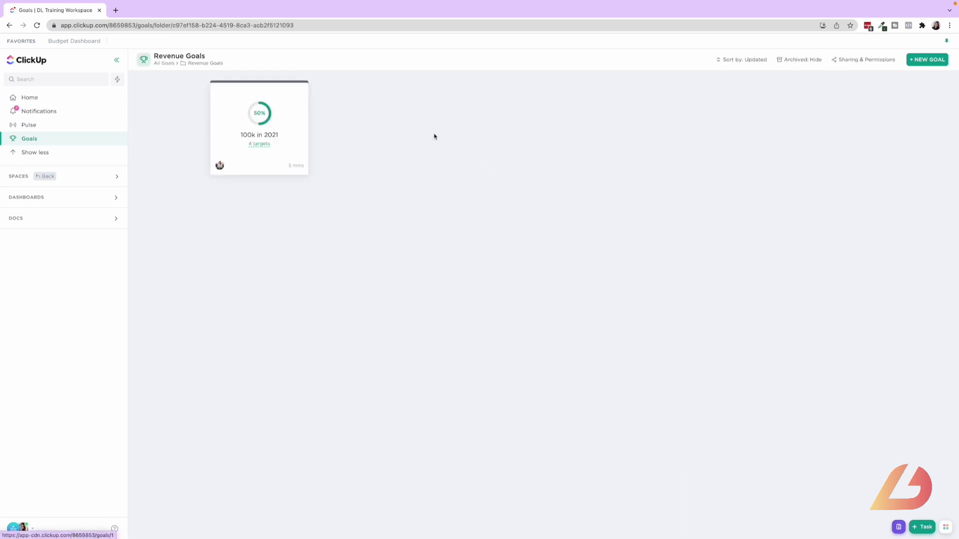
left_click(268, 129)
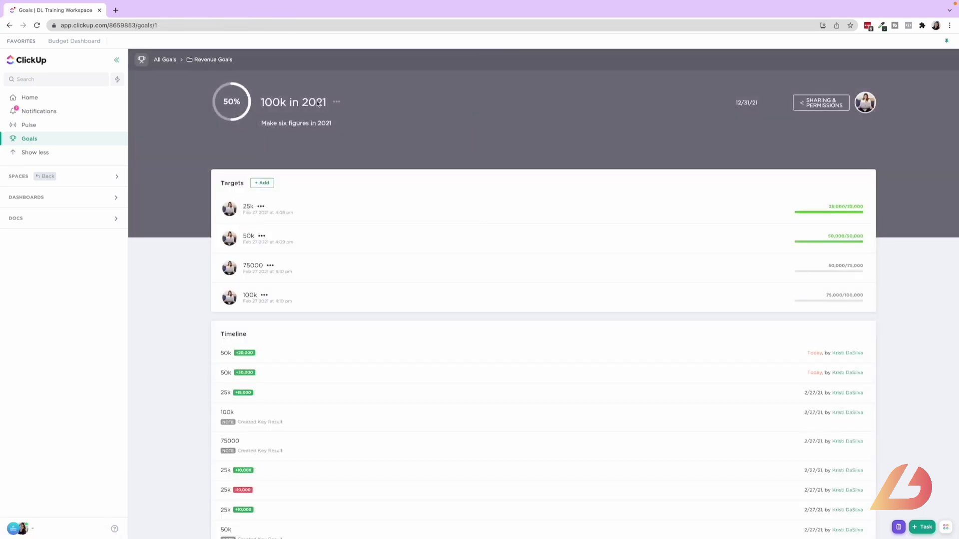
triple_click(346, 124)
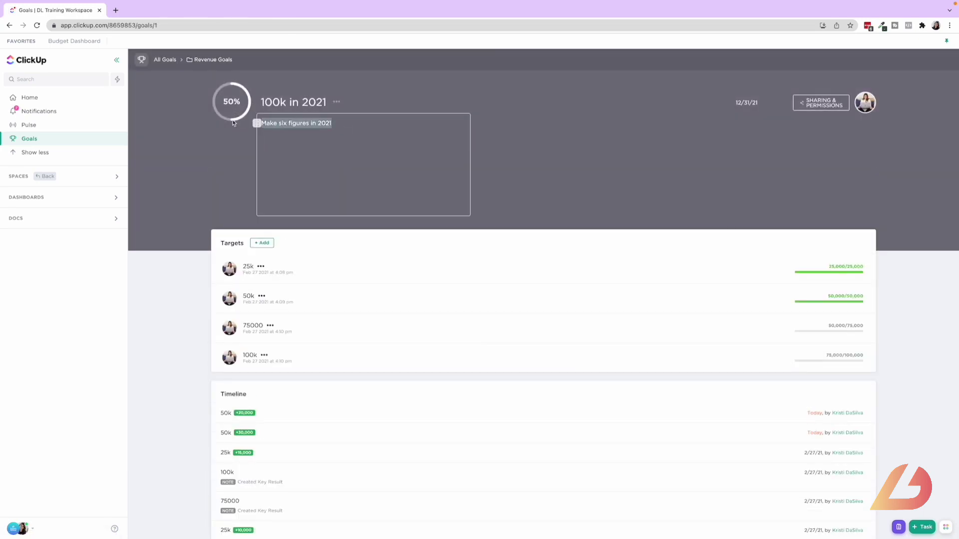
left_click(554, 136)
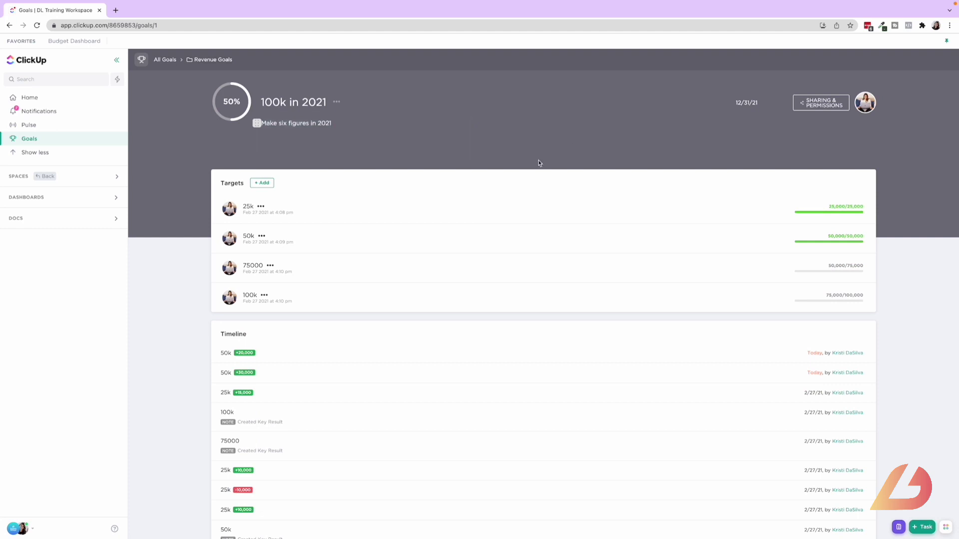
left_click(363, 213)
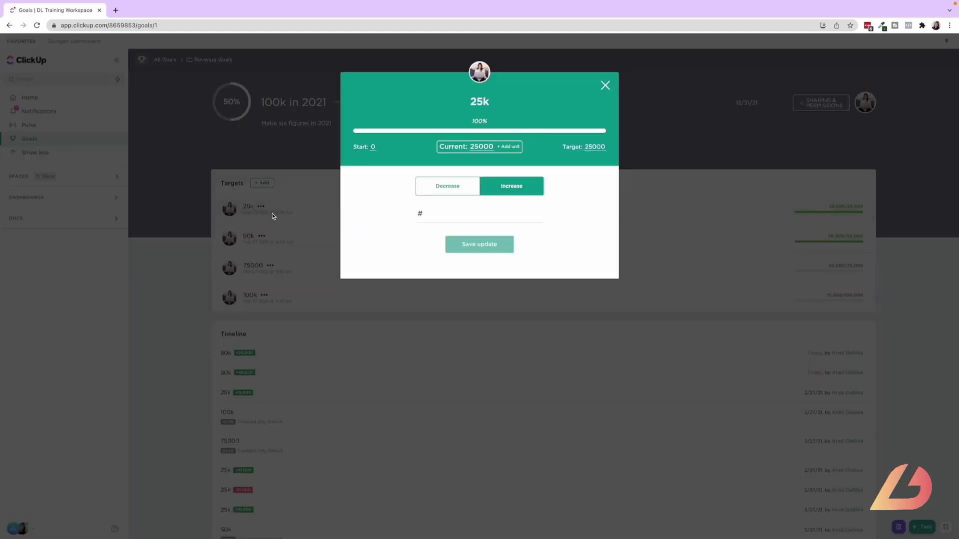
left_click(605, 87)
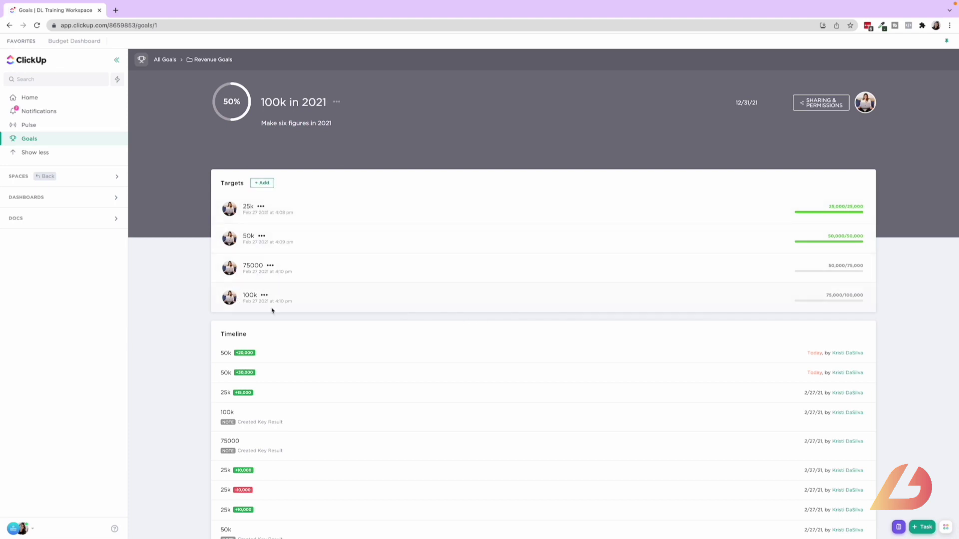
Step: Increase the 75000 target's progress by 10,000
left_click(284, 267)
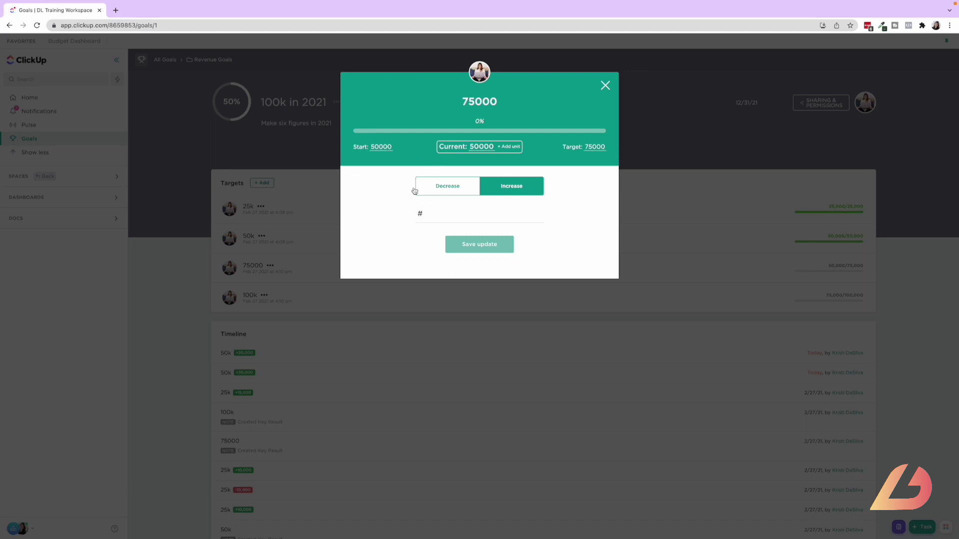
left_click(494, 222)
type("10000")
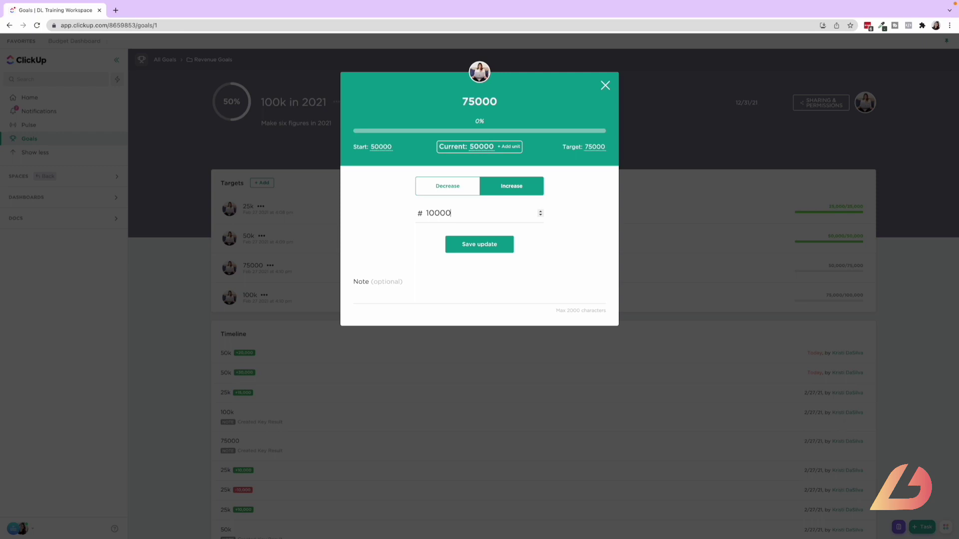
left_click(493, 243)
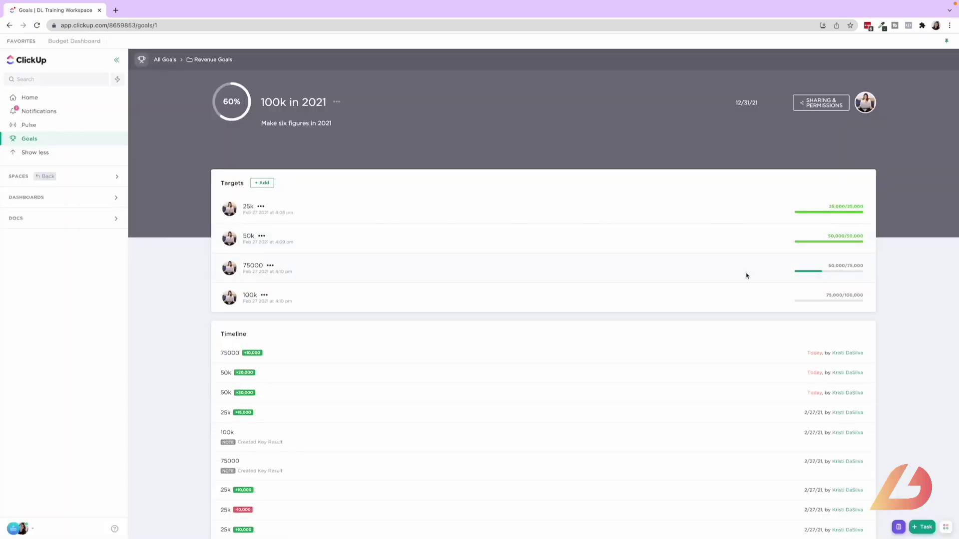
Step: Add another 15,000 so the 75000 target reaches 75,000 of 75,000
left_click(290, 270)
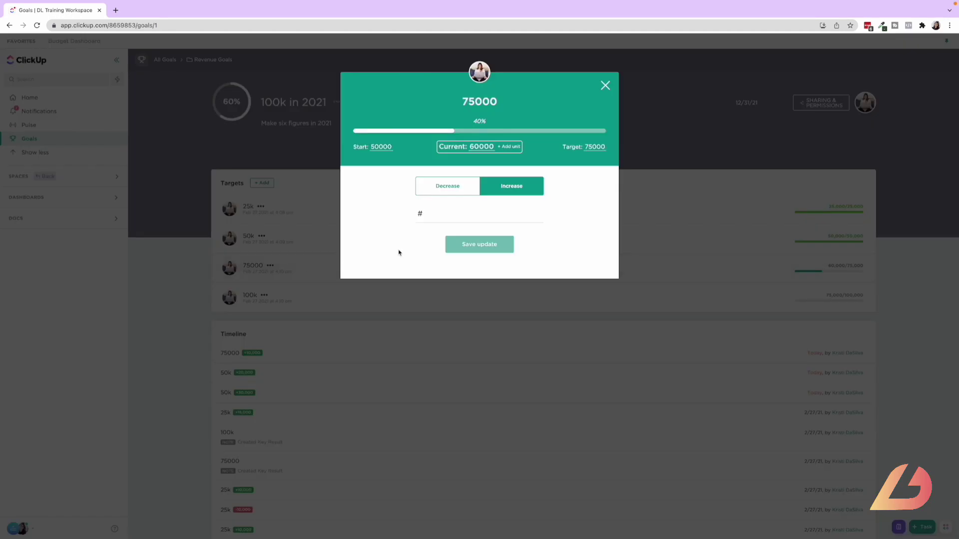
type("15")
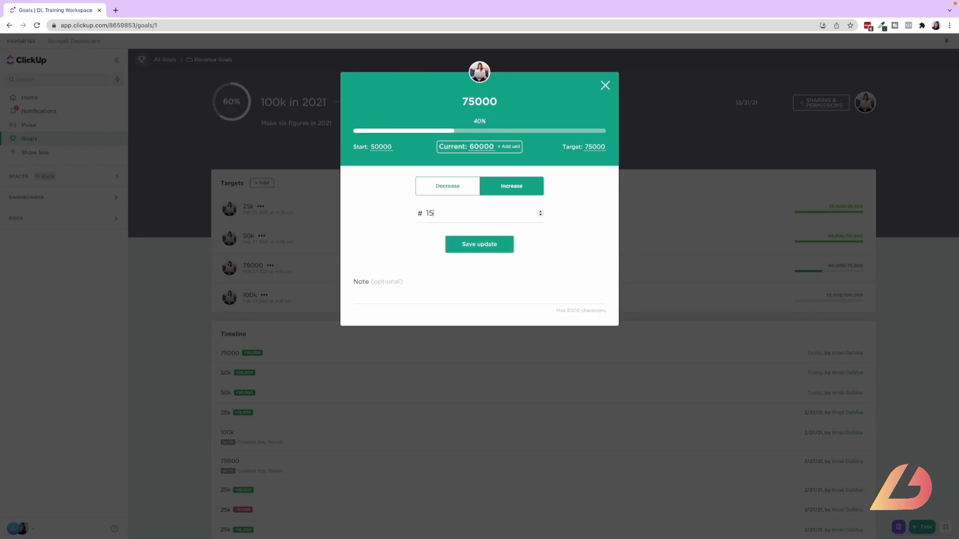
type("000")
left_click(475, 246)
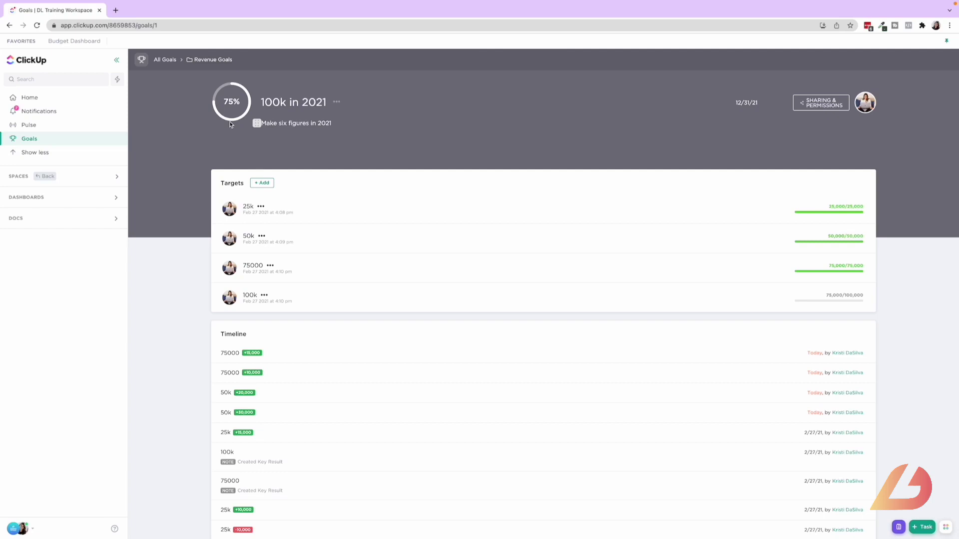
scroll(327, 377, "down", 2)
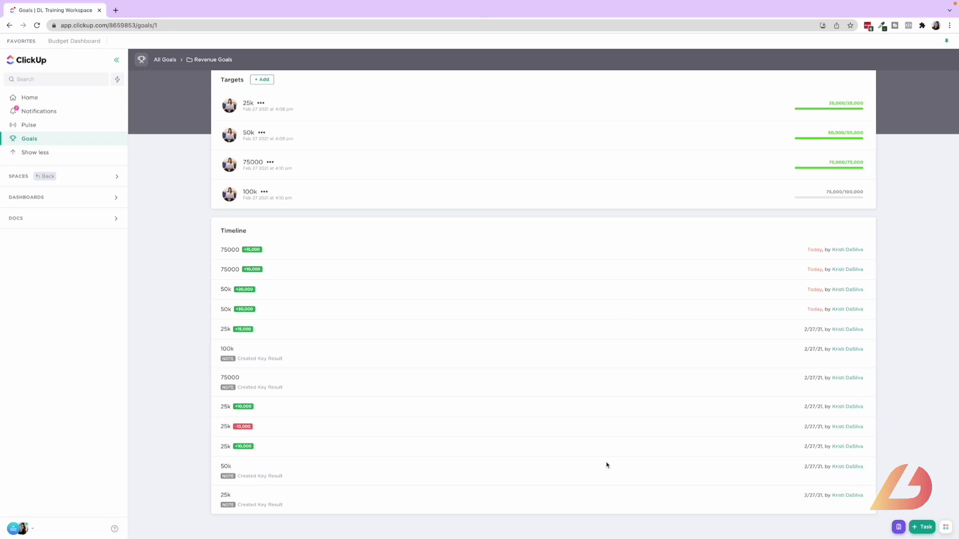
scroll(424, 237, "up", 2)
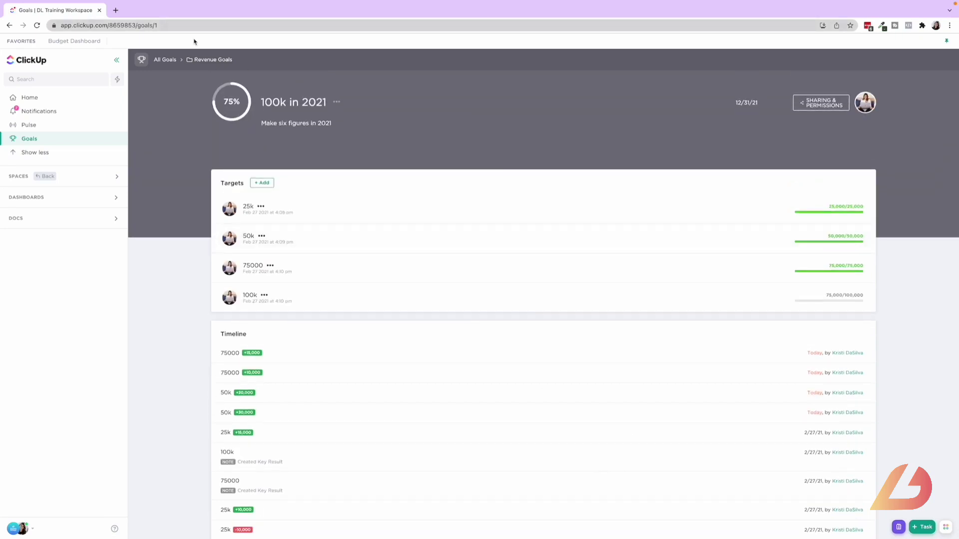
Step: From All Goals, start a new goal named Launch Course
left_click(165, 60)
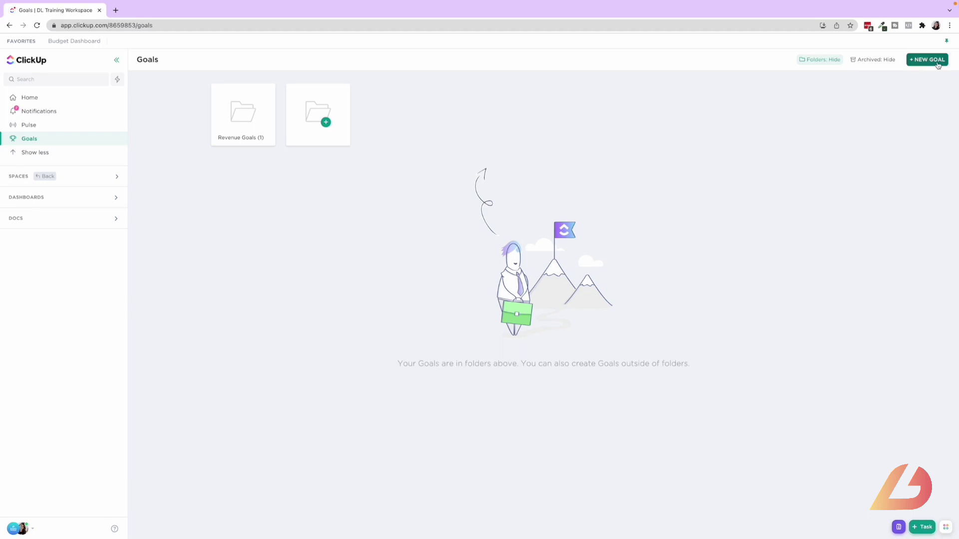
left_click(938, 64)
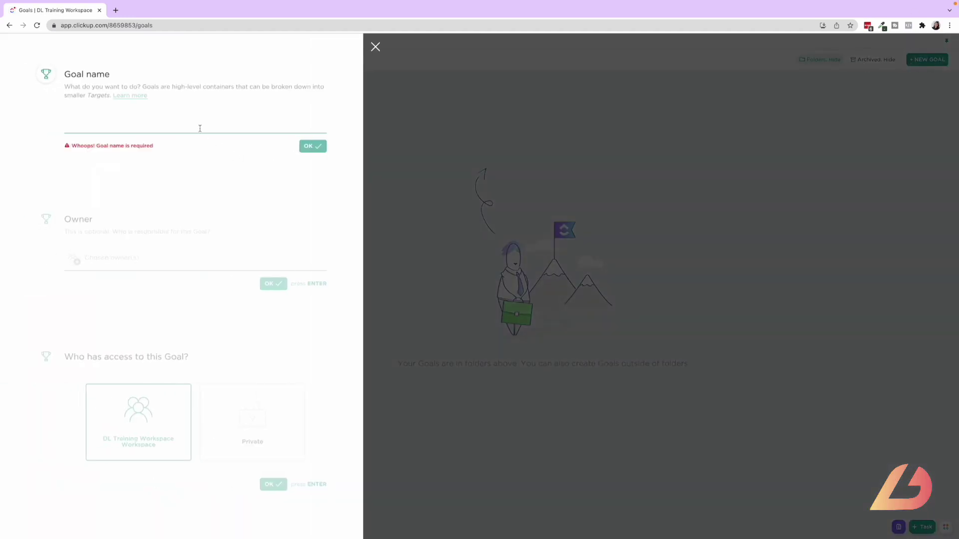
type("Launch C")
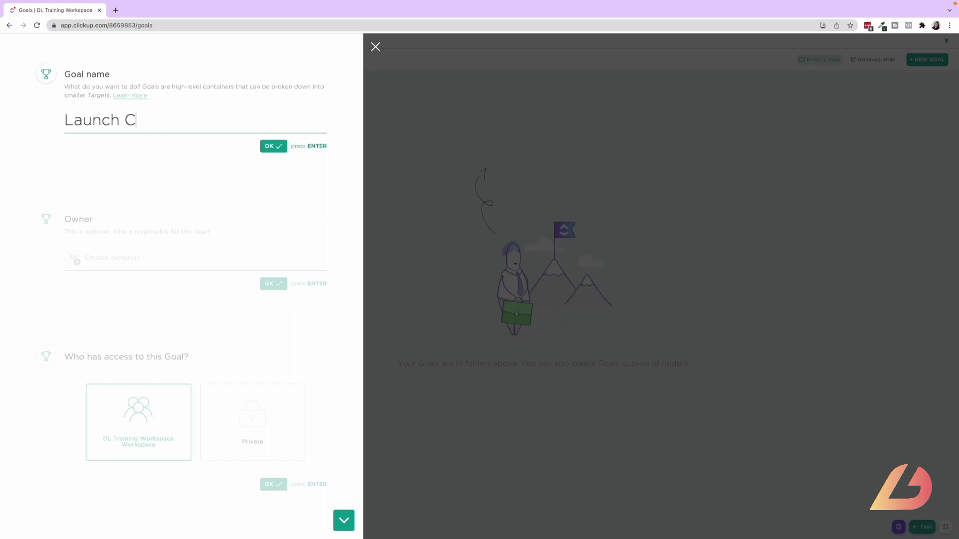
type("ourse")
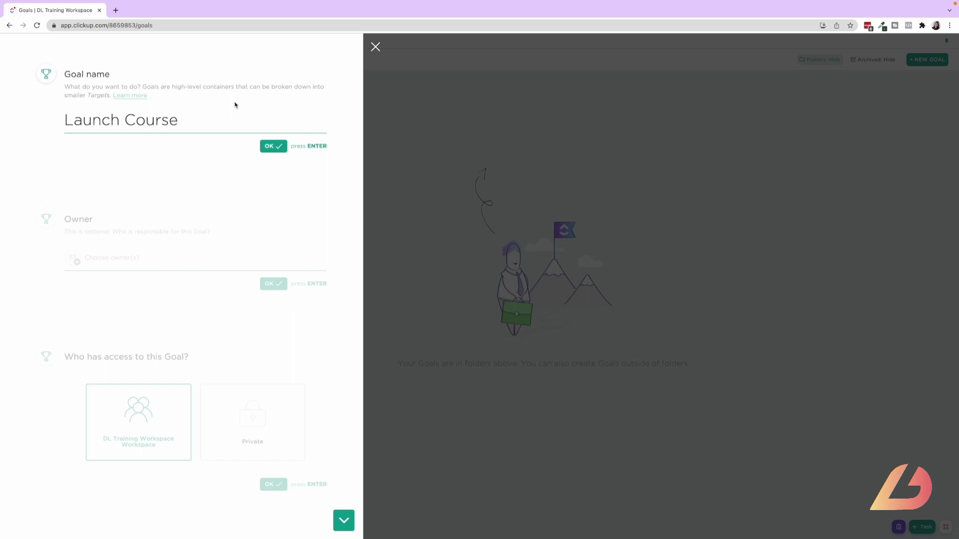
left_click(274, 146)
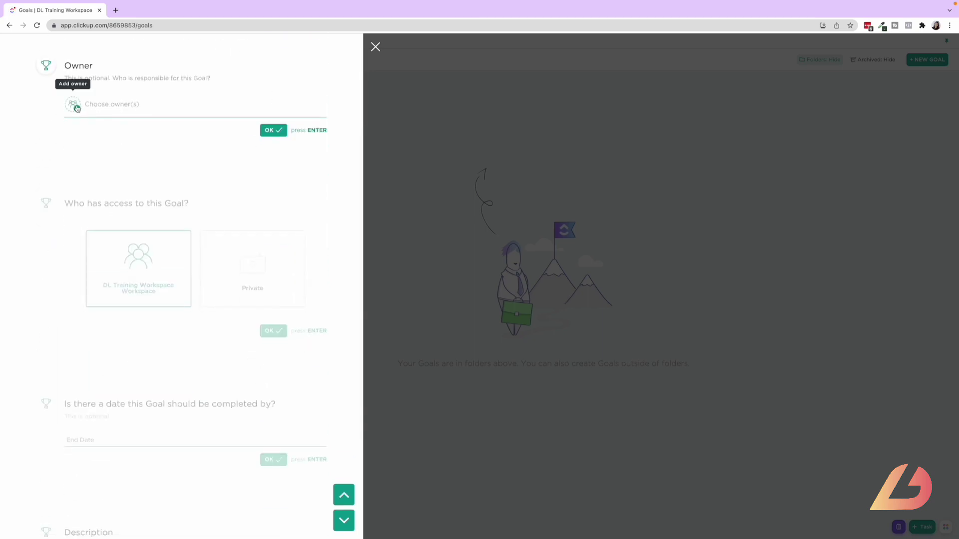
Step: Make yourself and a teammate the goal's owners, keeping workspace-wide access
left_click(76, 107)
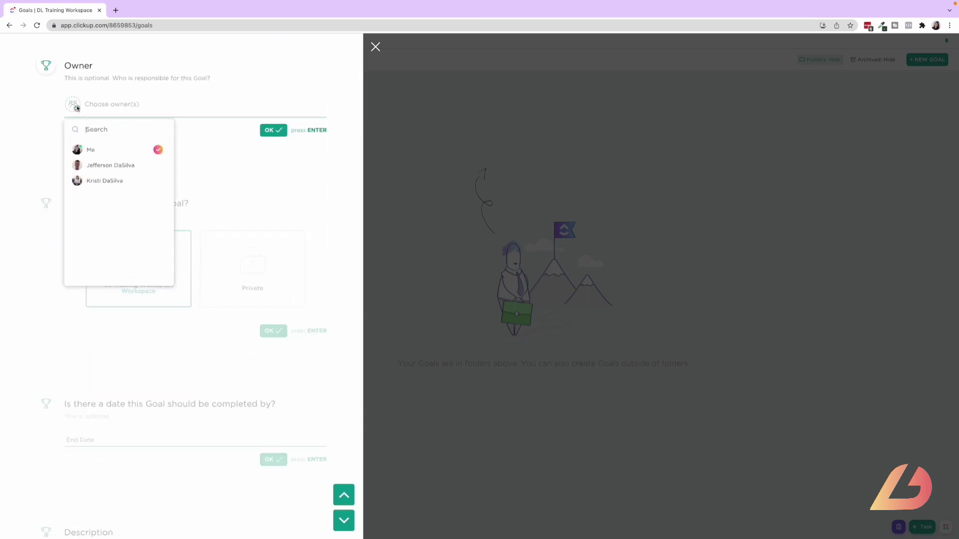
left_click(84, 149)
left_click(86, 106)
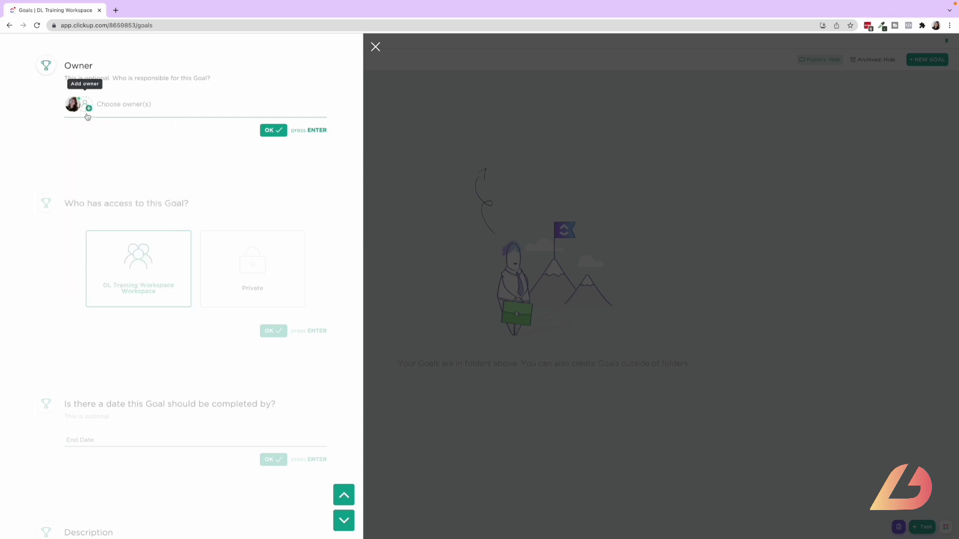
left_click(87, 106)
left_click(99, 164)
left_click(264, 173)
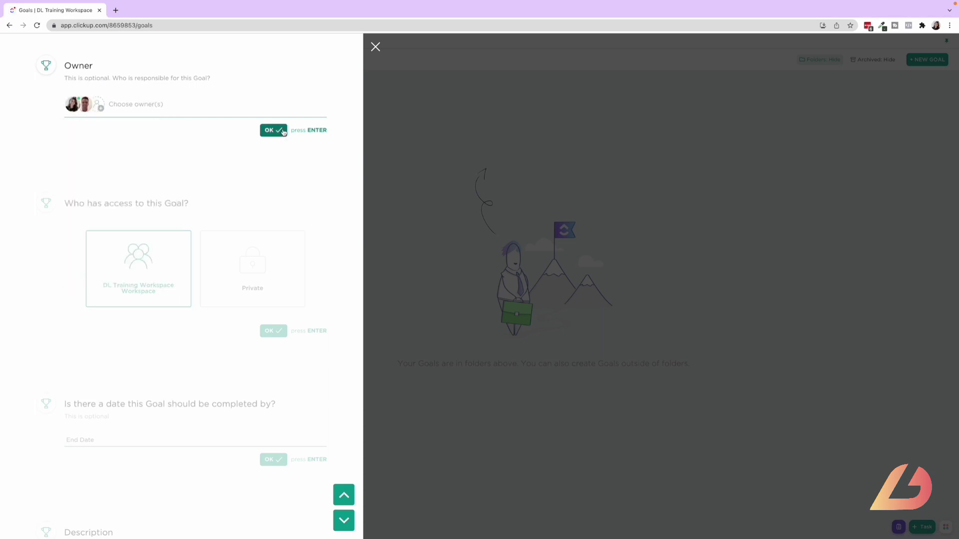
left_click(274, 130)
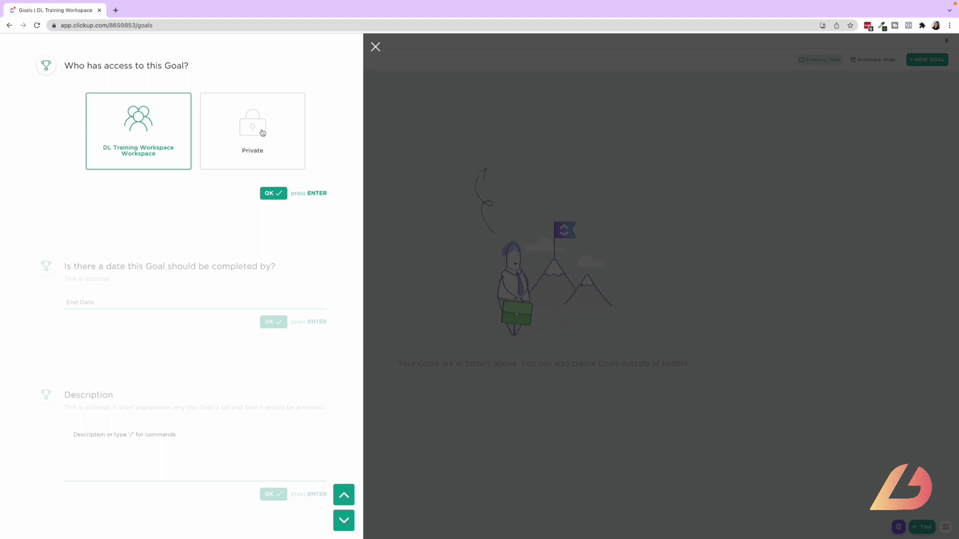
left_click(268, 192)
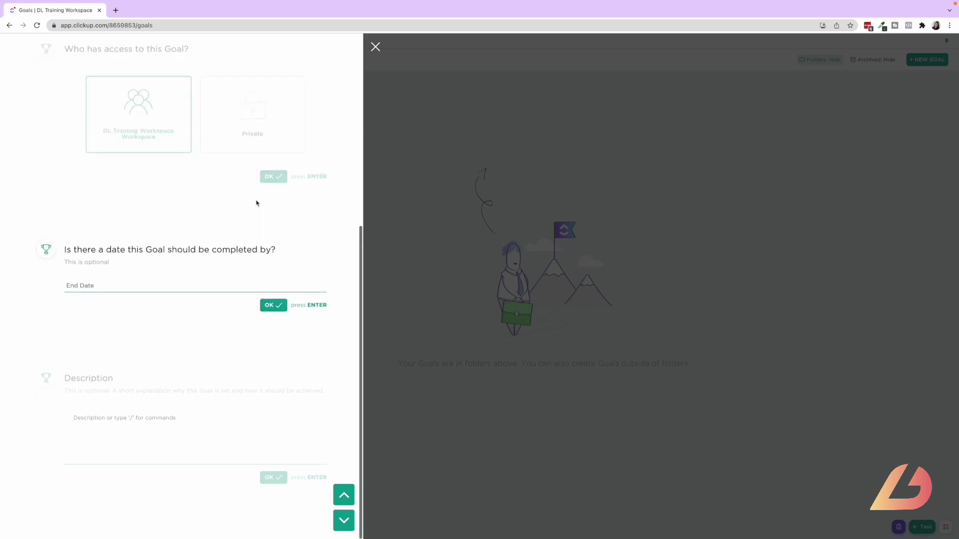
Step: Set the goal's end date to March 1, 2022
left_click(82, 288)
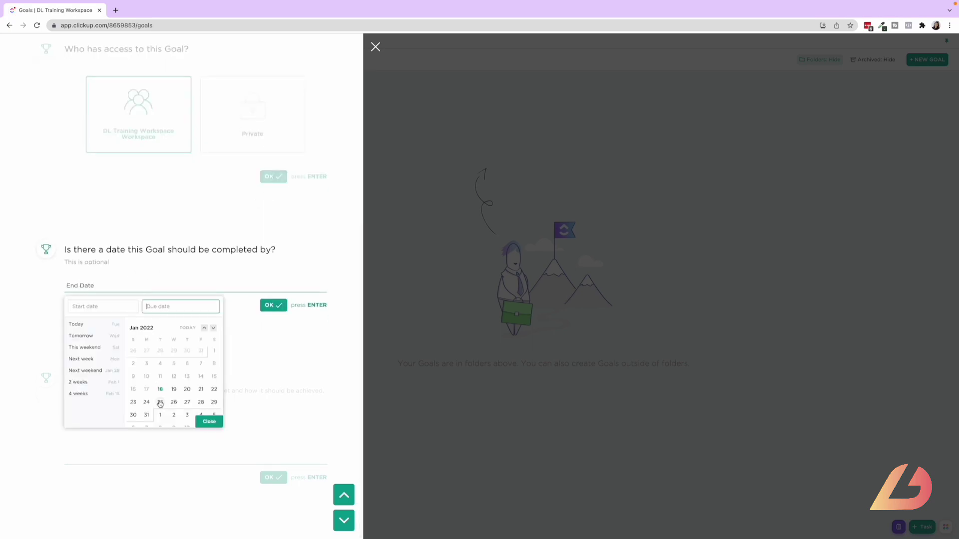
scroll(155, 400, "down", 5)
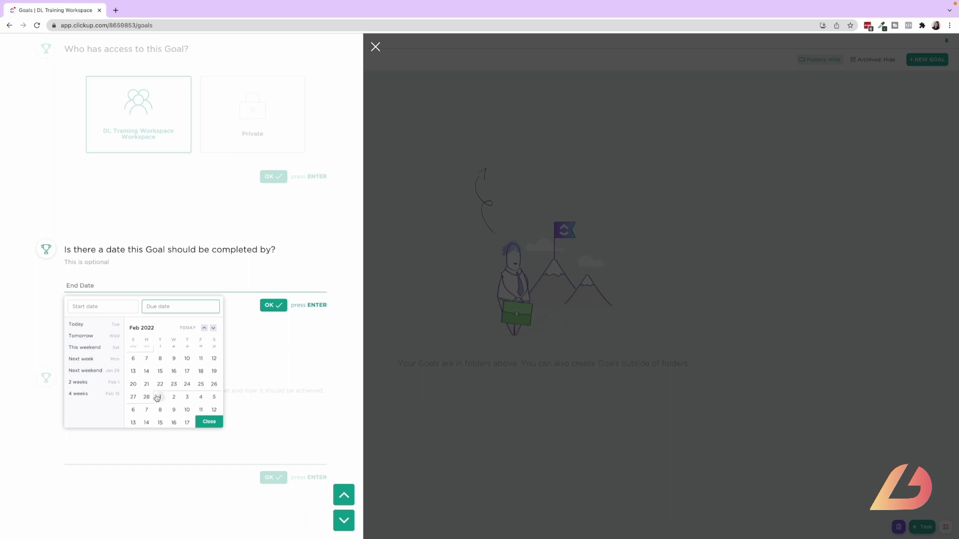
left_click(159, 398)
left_click(206, 424)
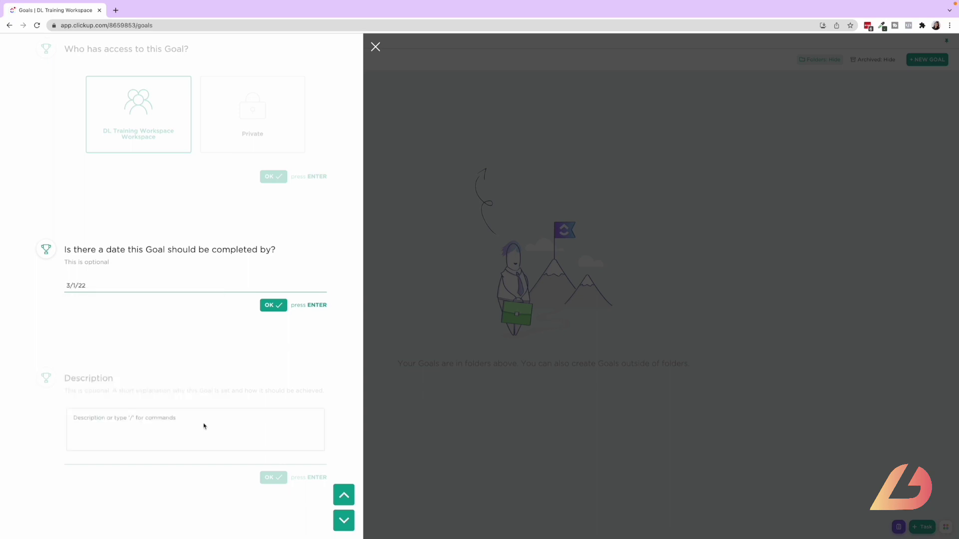
left_click(283, 309)
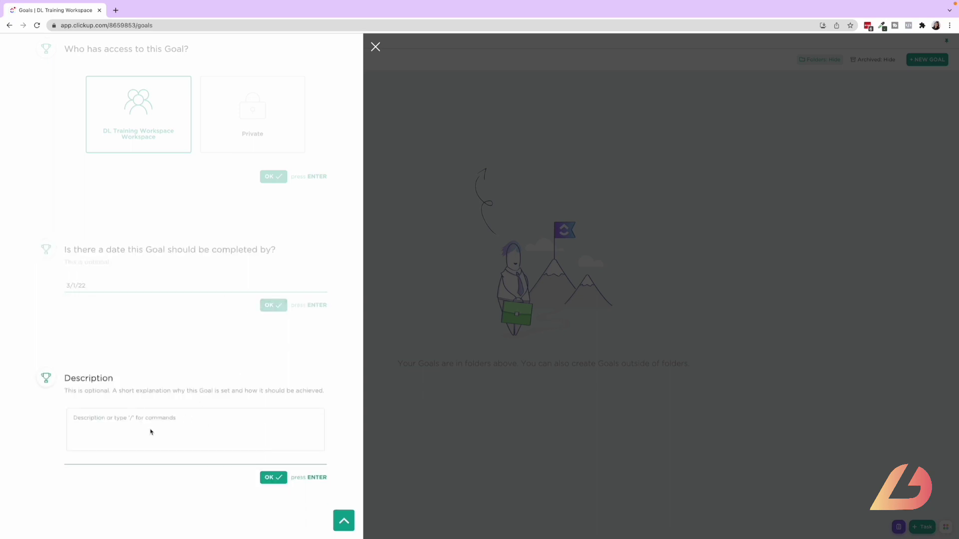
Step: Describe the goal as 'Launch Systems School Course!' and create it
left_click(181, 427)
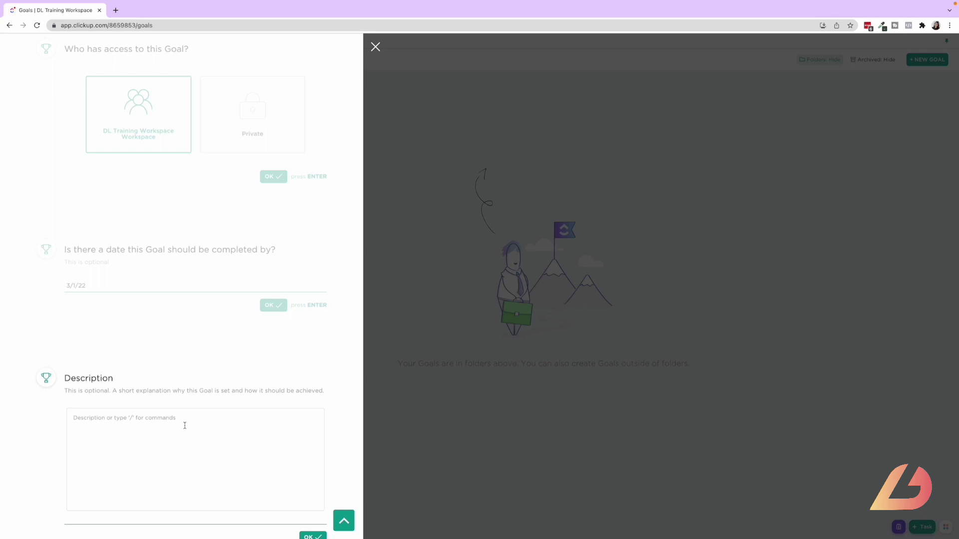
type("Launch Sys")
type("e=tems")
scroll(243, 404, "down", 1)
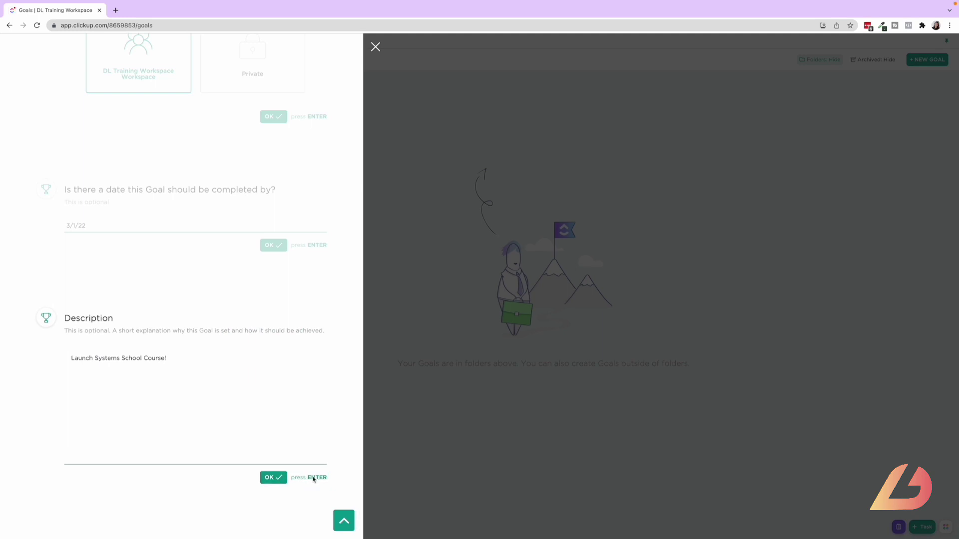
left_click(273, 478)
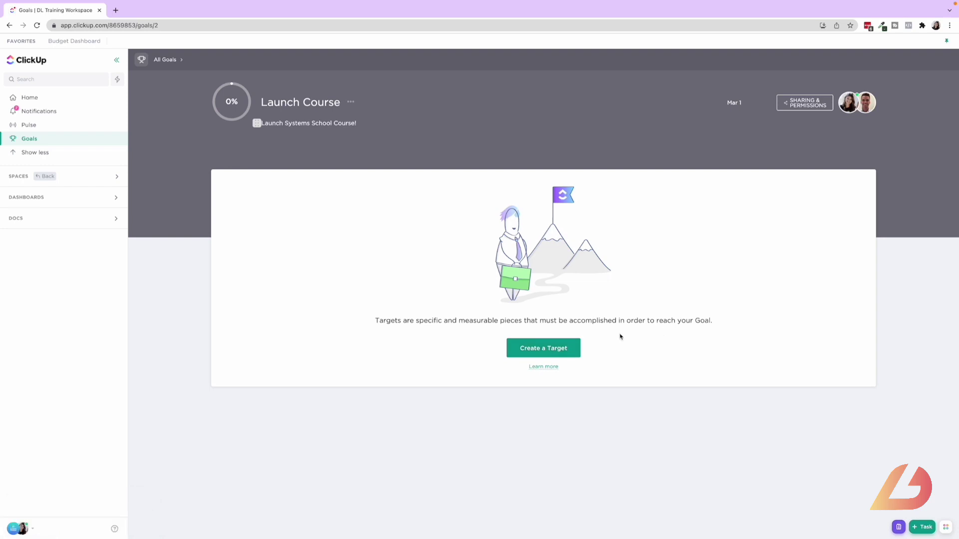
Step: Start a target named Outline Course and make yourself its owner
left_click(550, 353)
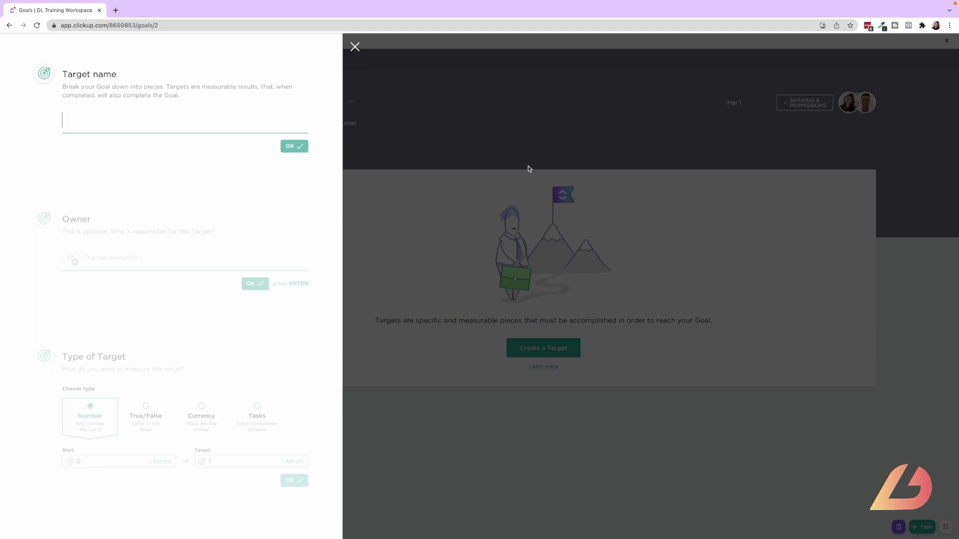
type("Pu")
type("Outline Cours")
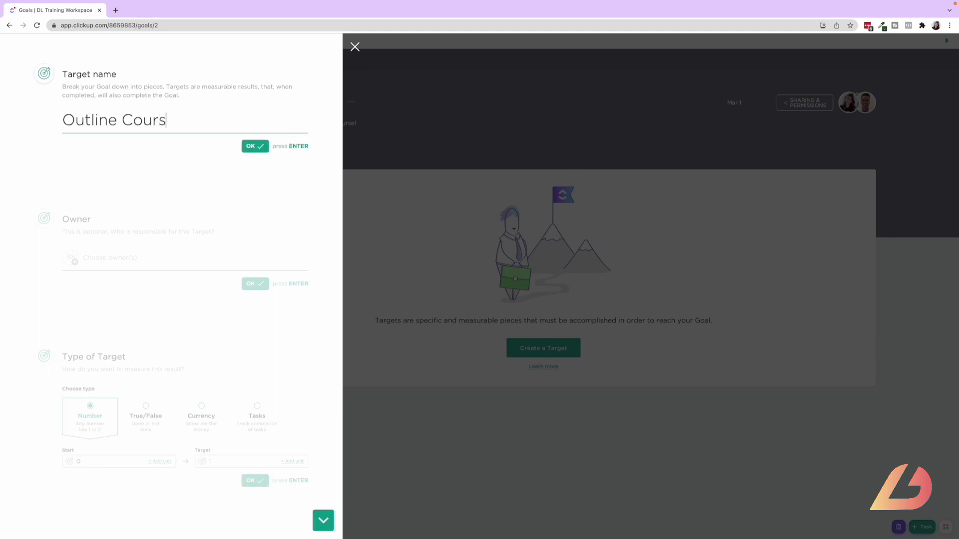
type("e")
left_click(258, 146)
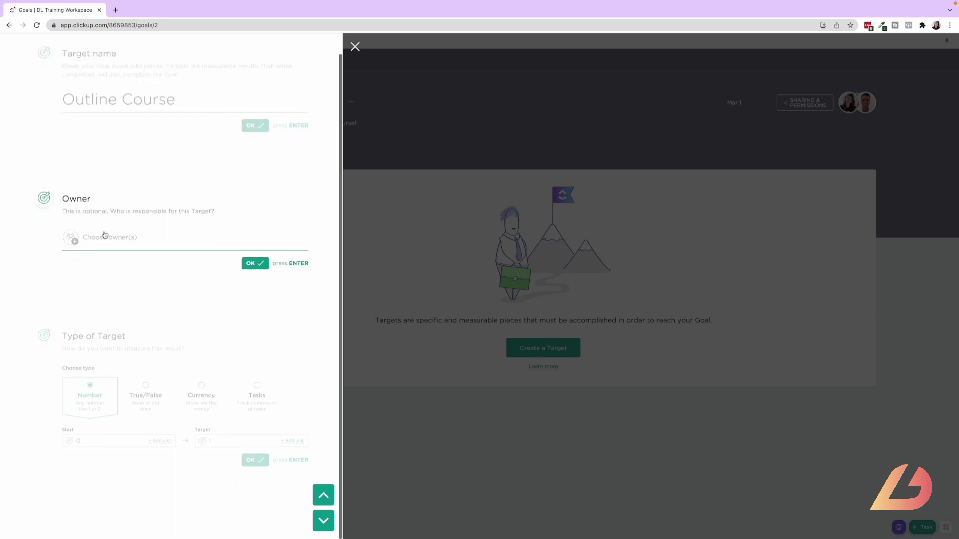
left_click(72, 237)
left_click(83, 282)
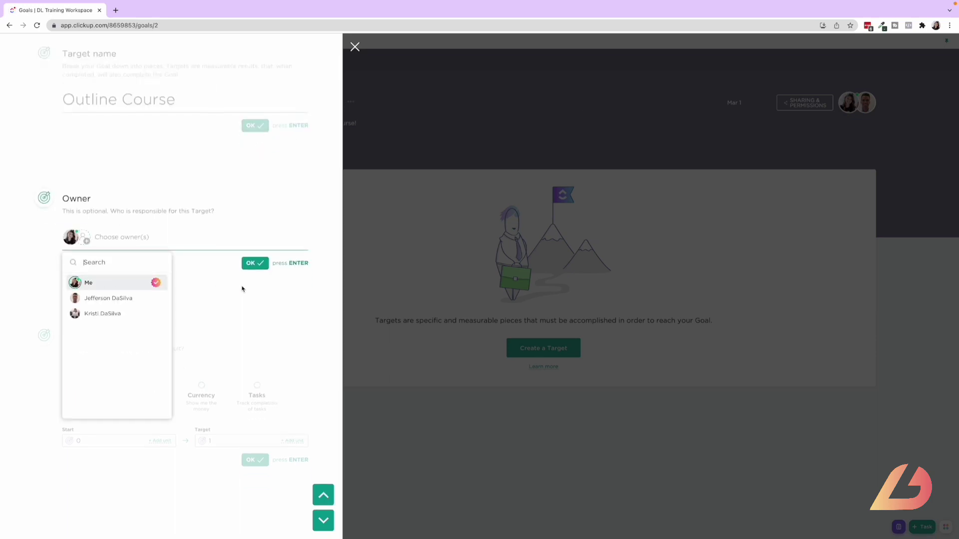
left_click(244, 298)
left_click(256, 265)
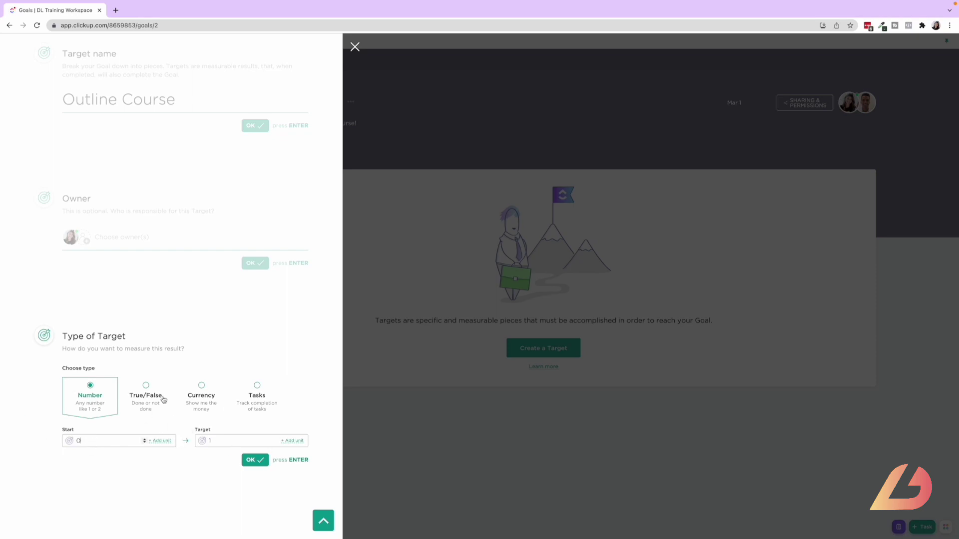
Step: Make Outline Course a True/False target and save it
left_click(146, 390)
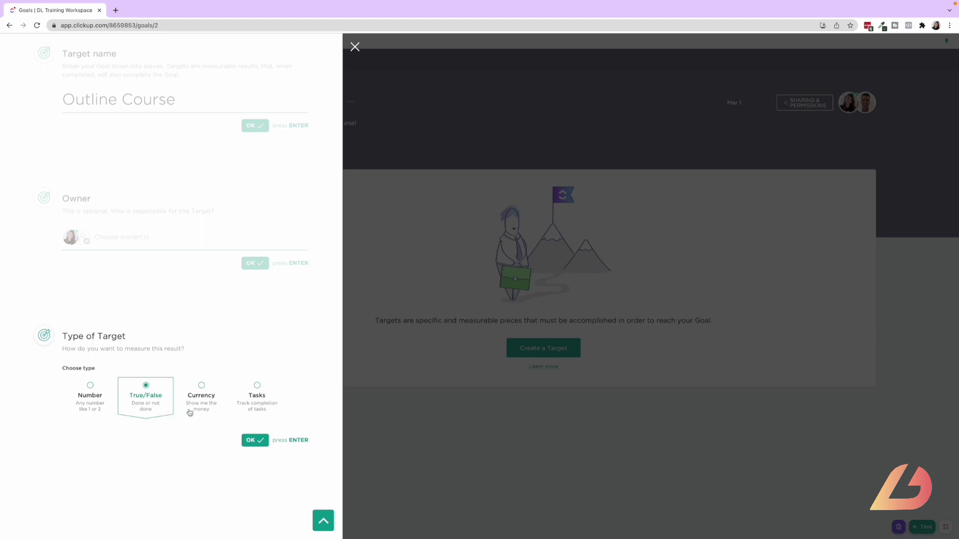
left_click(202, 390)
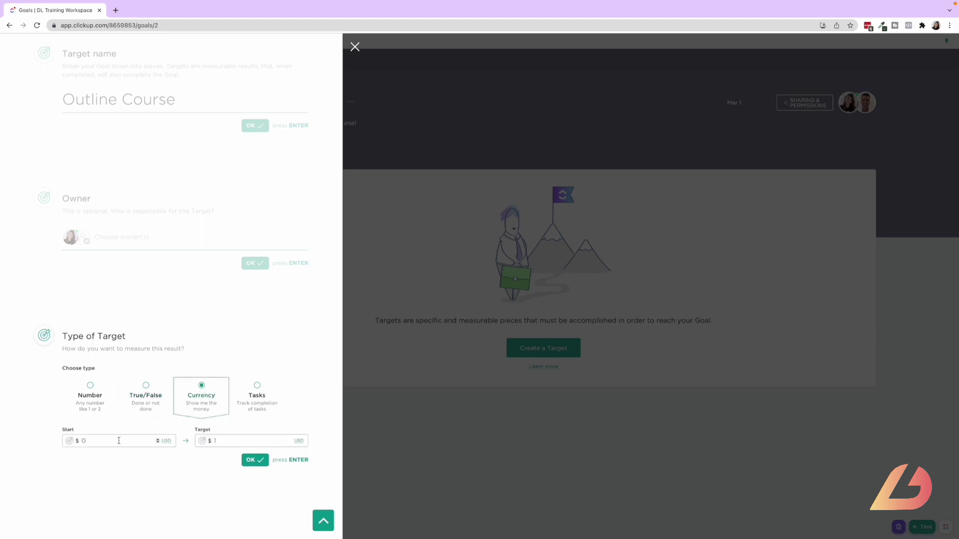
left_click(255, 391)
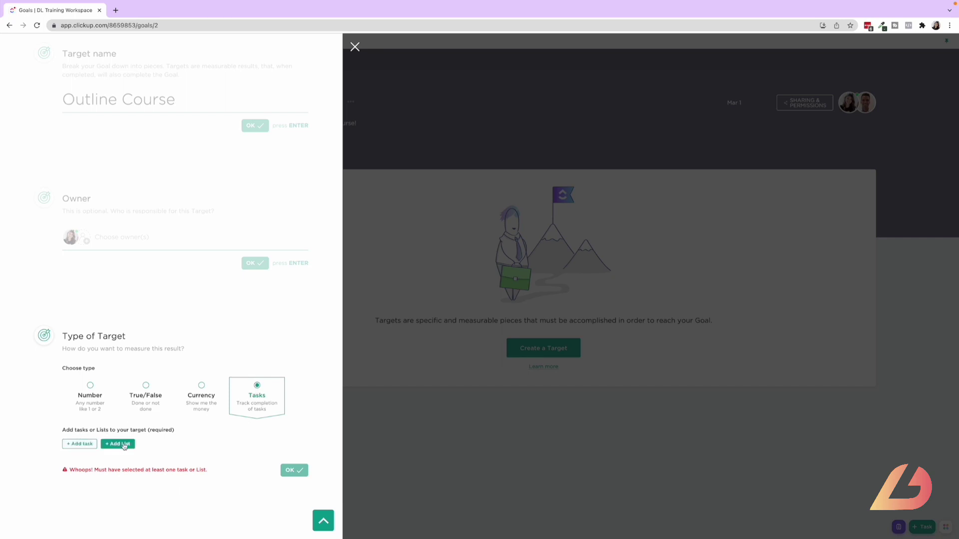
scroll(120, 449, "up", 1)
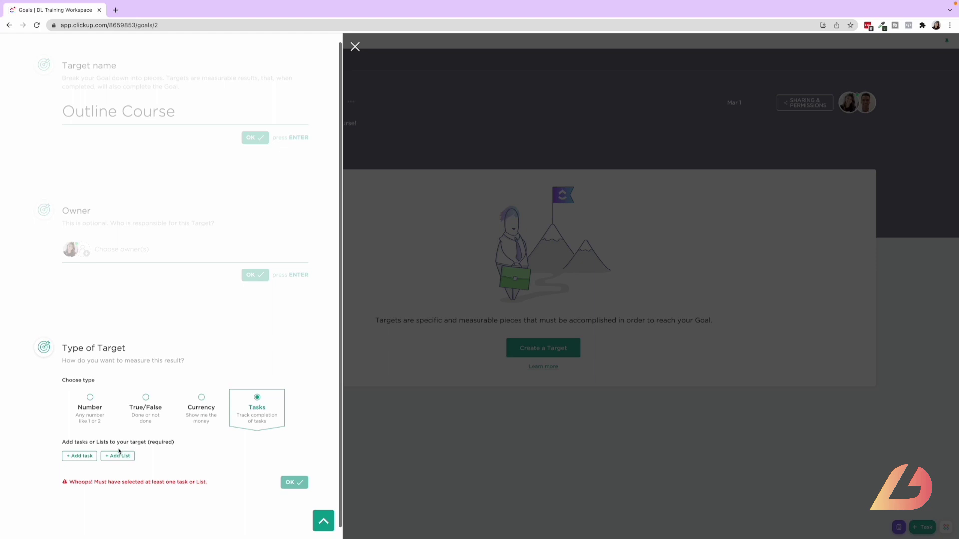
scroll(119, 451, "down", 1)
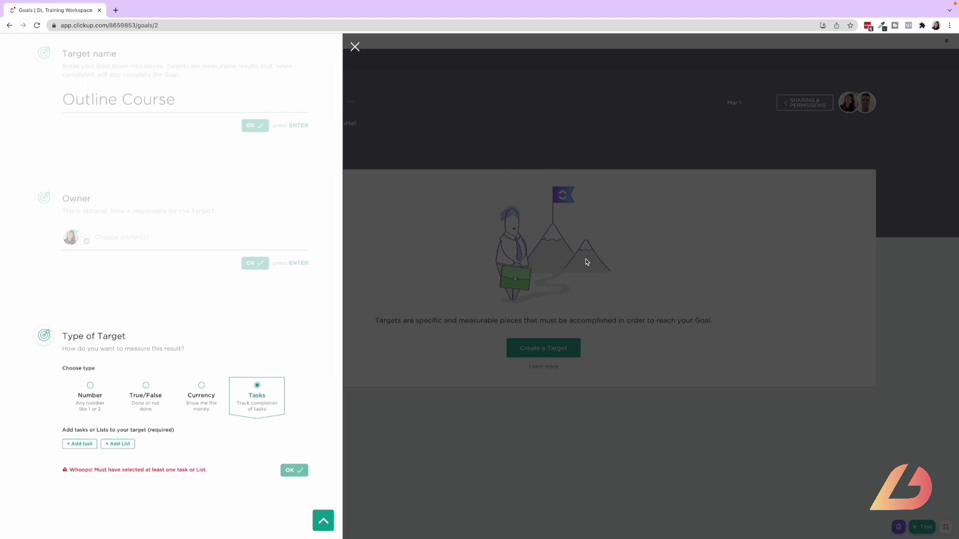
left_click(146, 390)
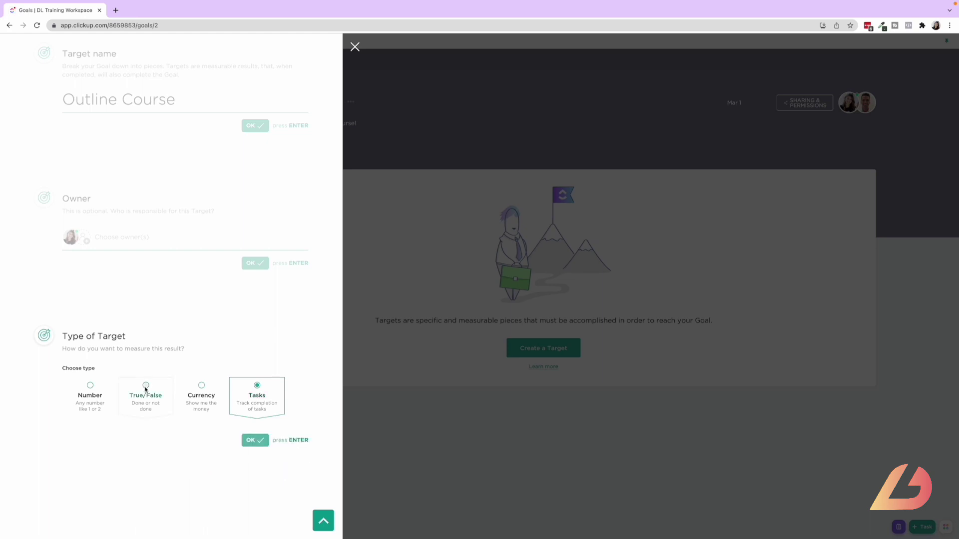
left_click(260, 440)
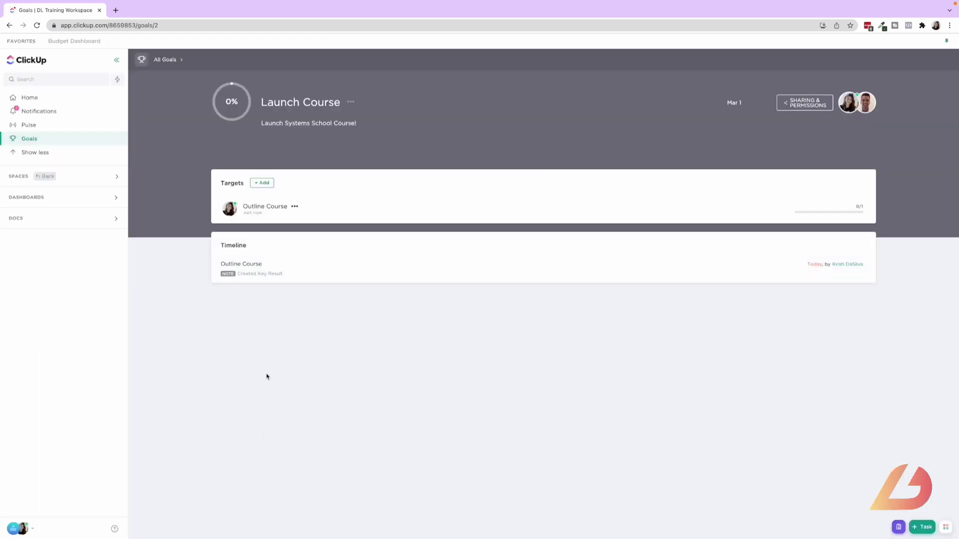
Step: Add a Record Modules target owned by you with a target number of 5
left_click(263, 183)
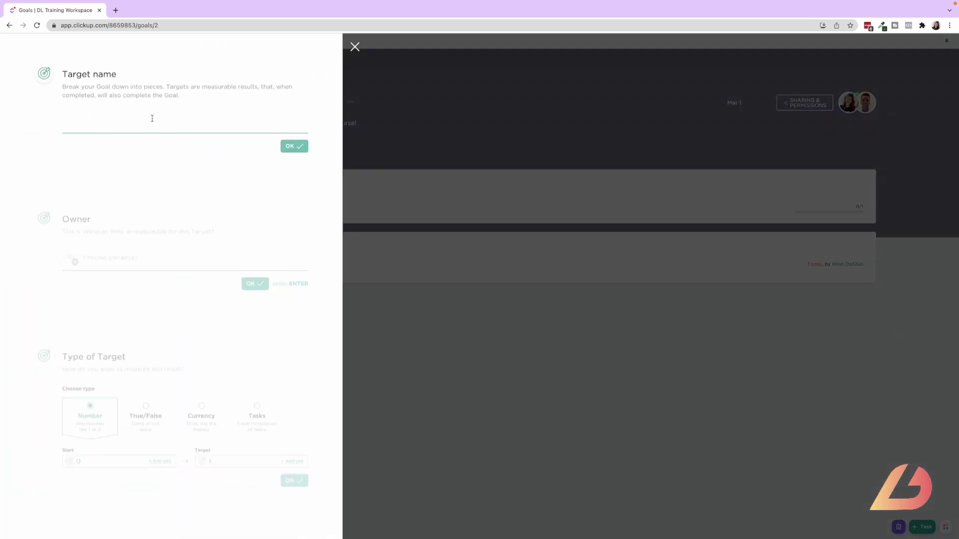
type("Record Mod")
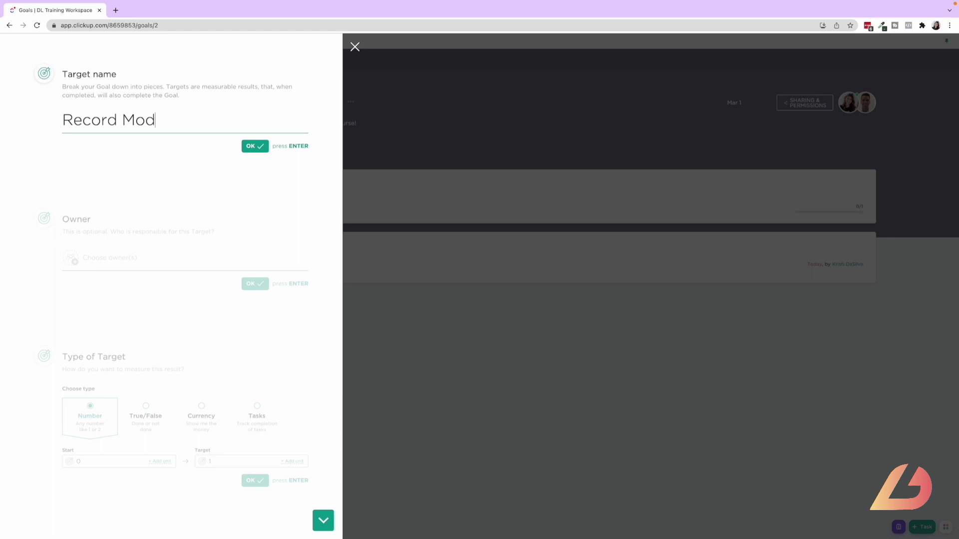
type("ules")
left_click(255, 147)
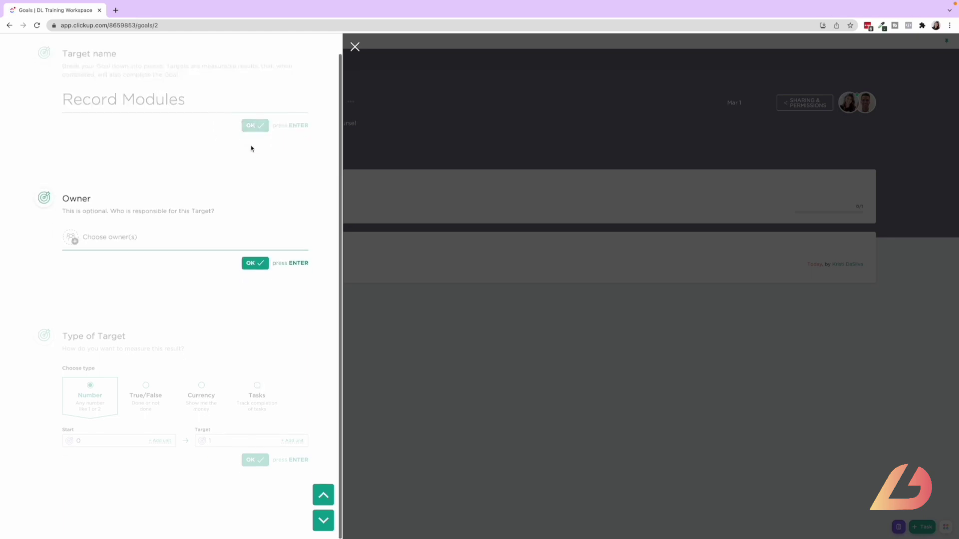
left_click(82, 239)
left_click(88, 283)
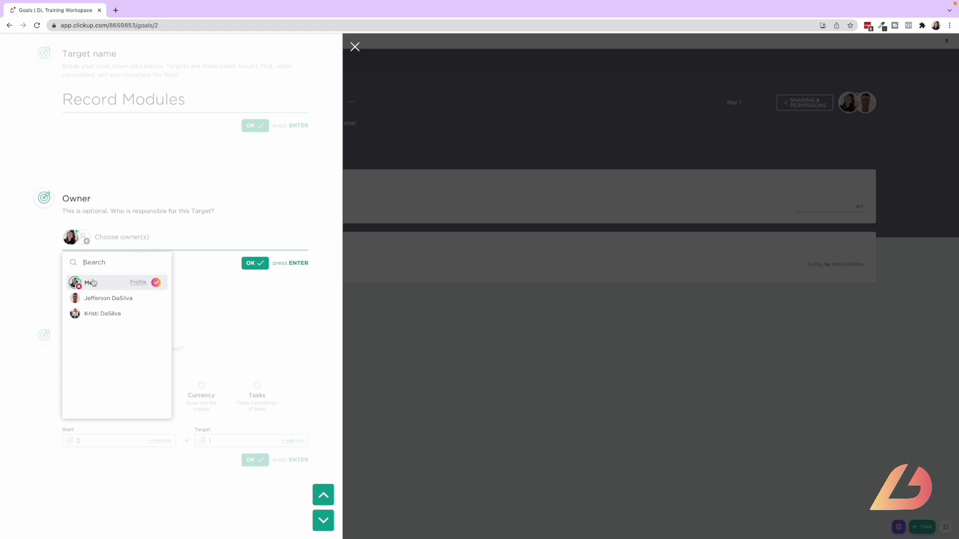
left_click(257, 267)
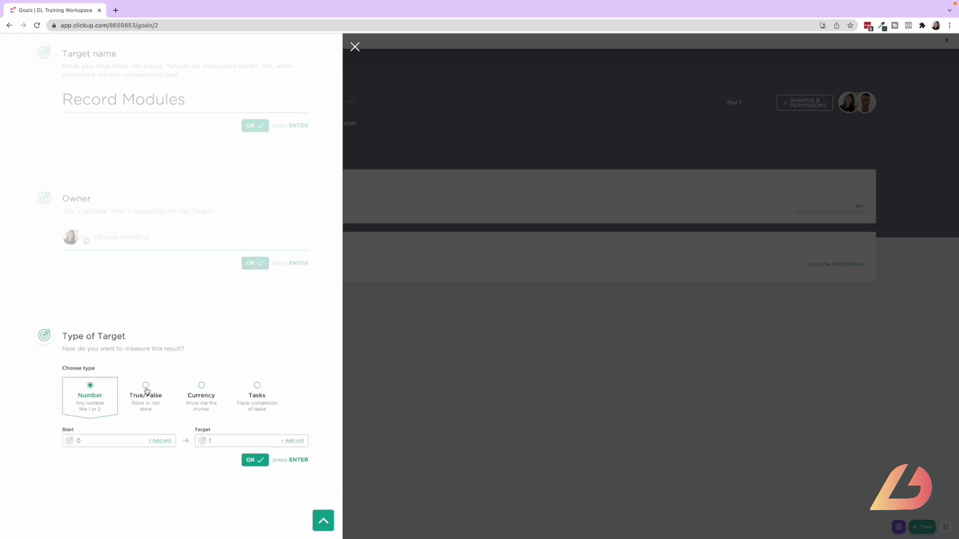
left_click(229, 442)
type("5")
key("Return")
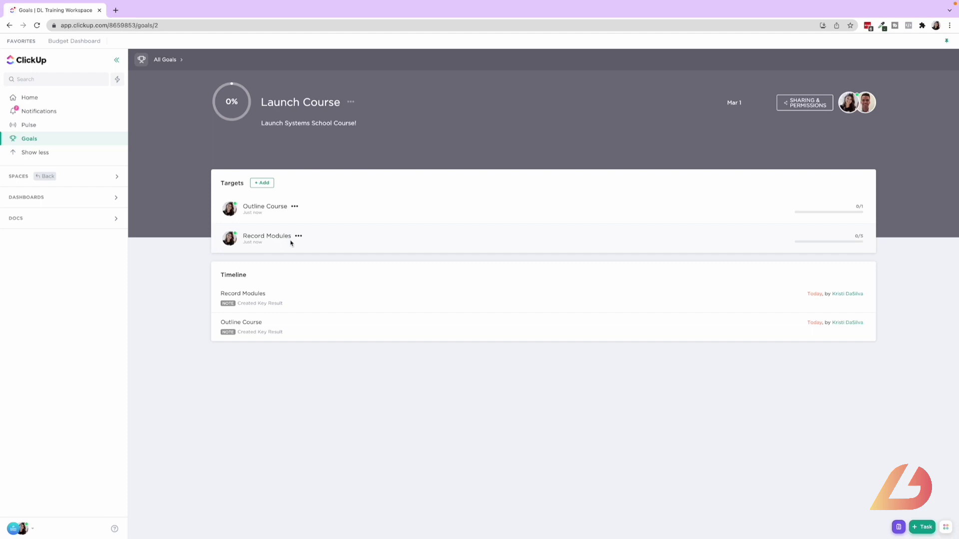
Step: Mark the Outline Course target as finished
left_click(269, 210)
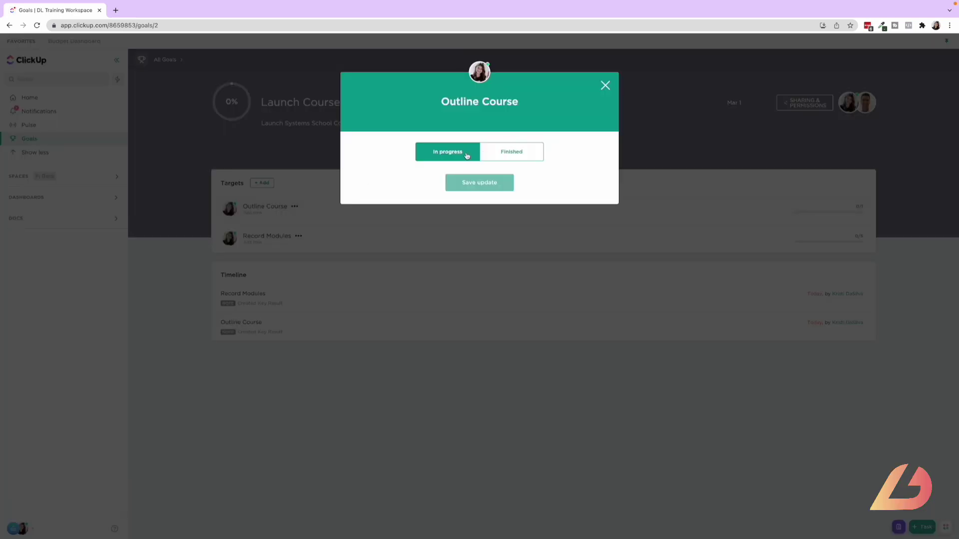
left_click(508, 160)
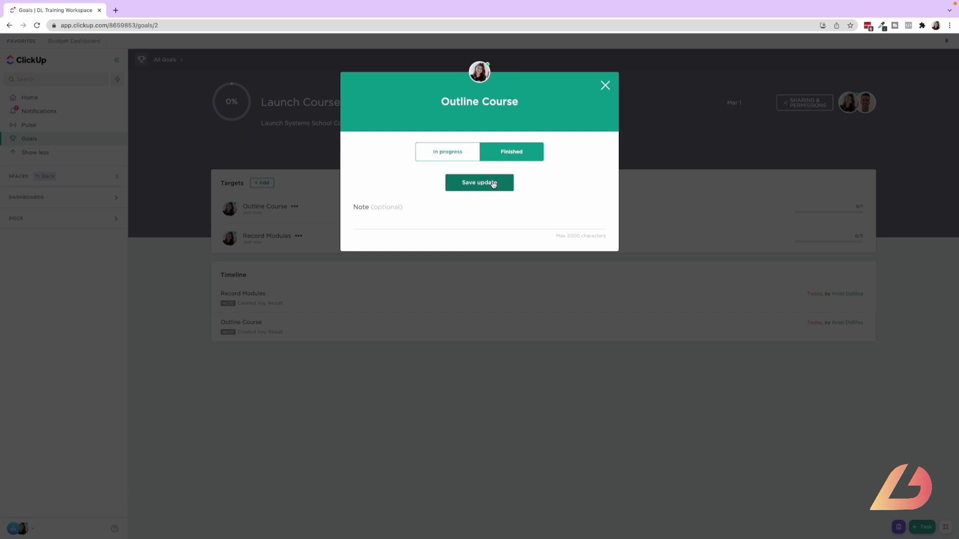
left_click(493, 183)
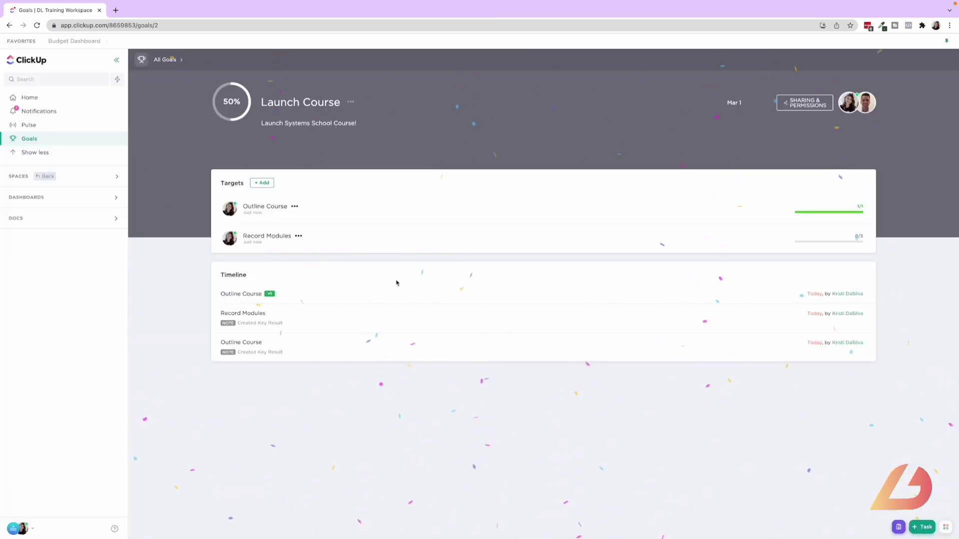
Step: Increase Record Modules by 2, then return to the all-goals overview
left_click(332, 246)
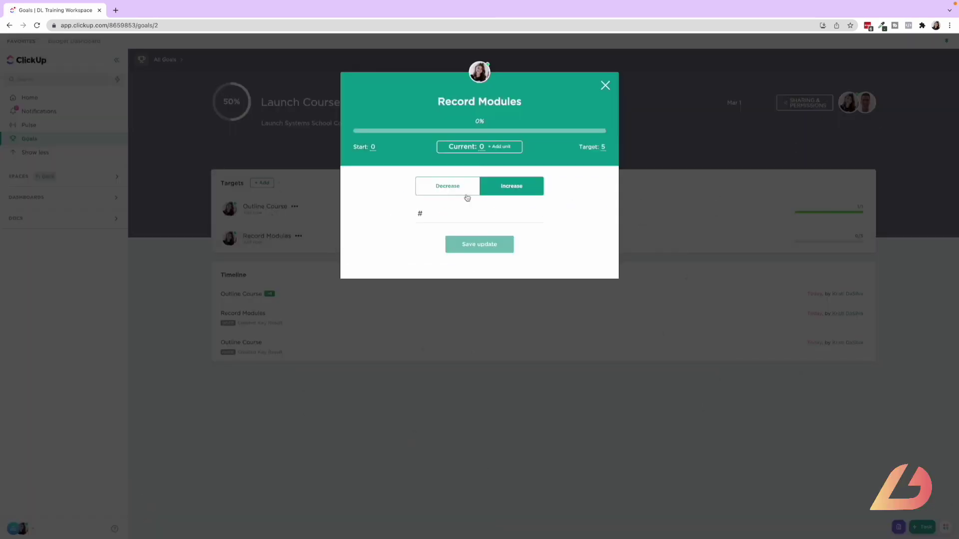
type("2")
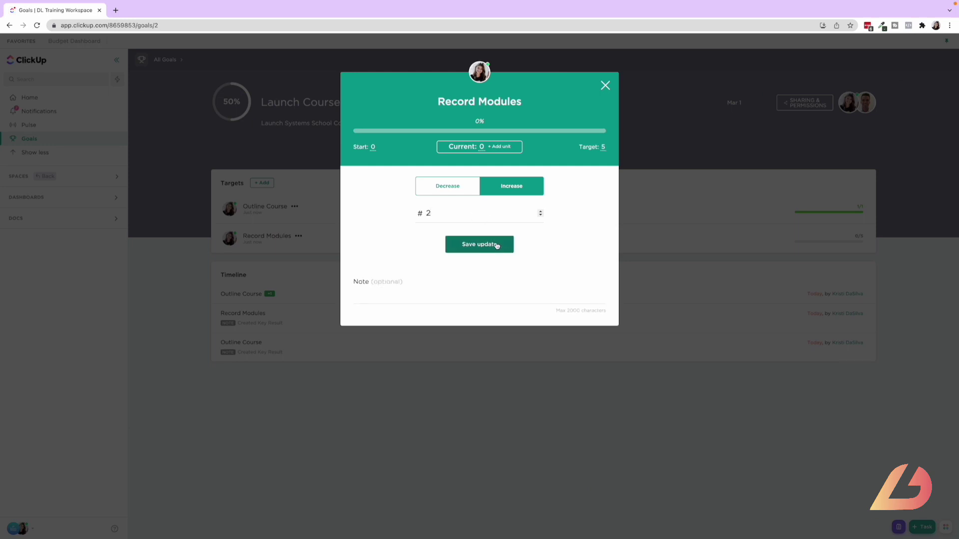
left_click(496, 245)
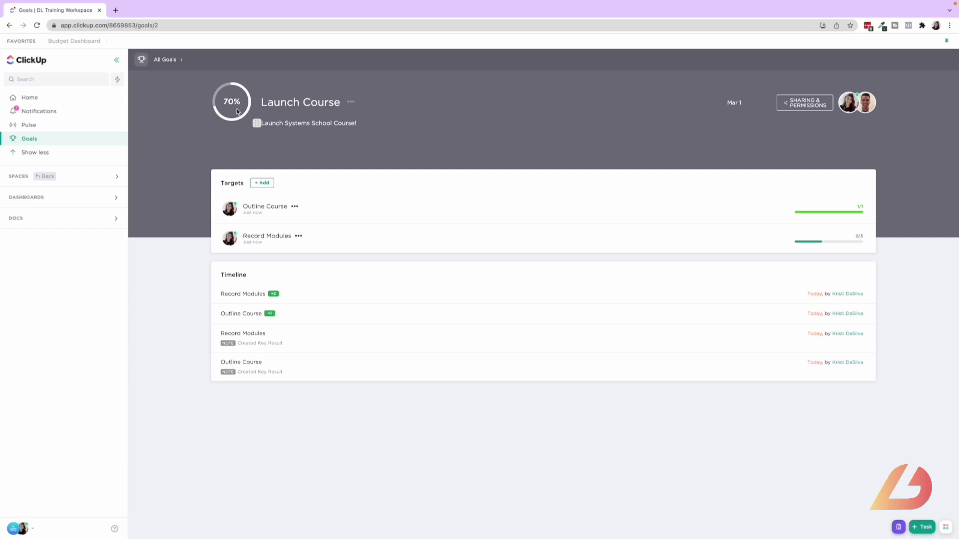
left_click(163, 60)
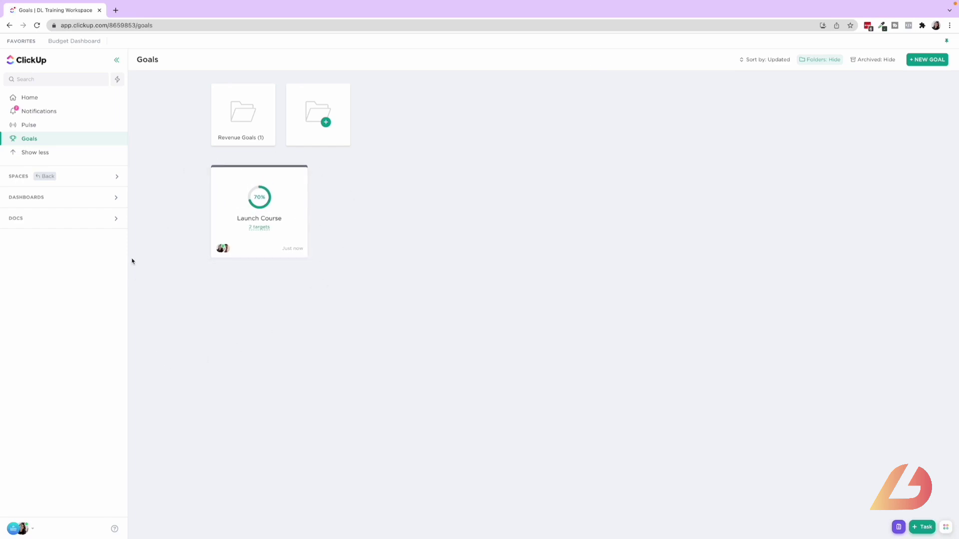
Step: Go to Tutorials > Annual Goals + Habit Tracker > 2022 Goals and check its Group by options
left_click(47, 176)
left_click(39, 223)
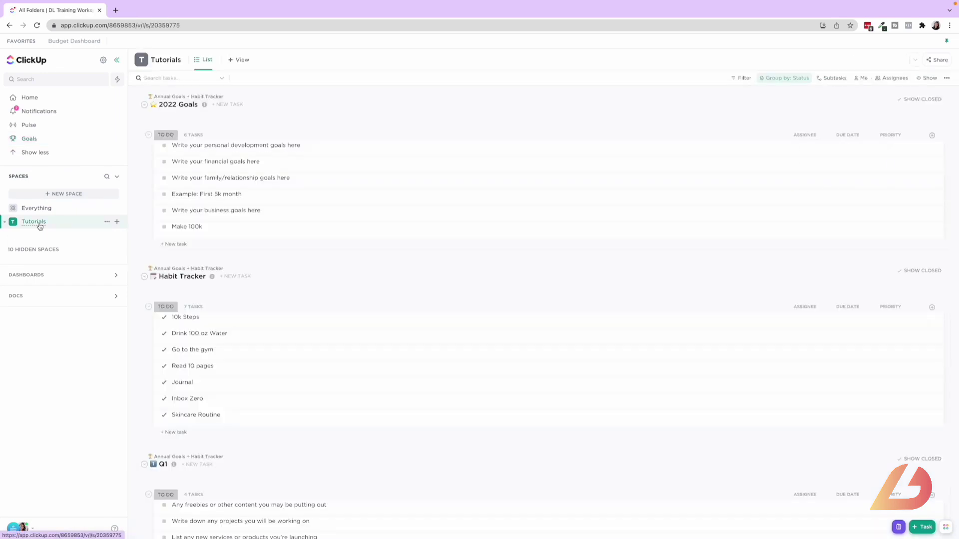
left_click(39, 236)
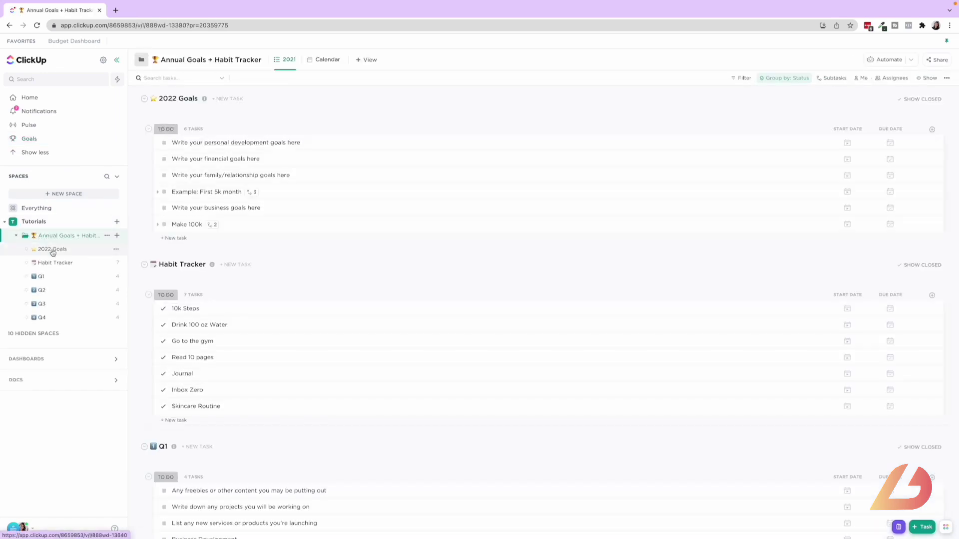
left_click(52, 249)
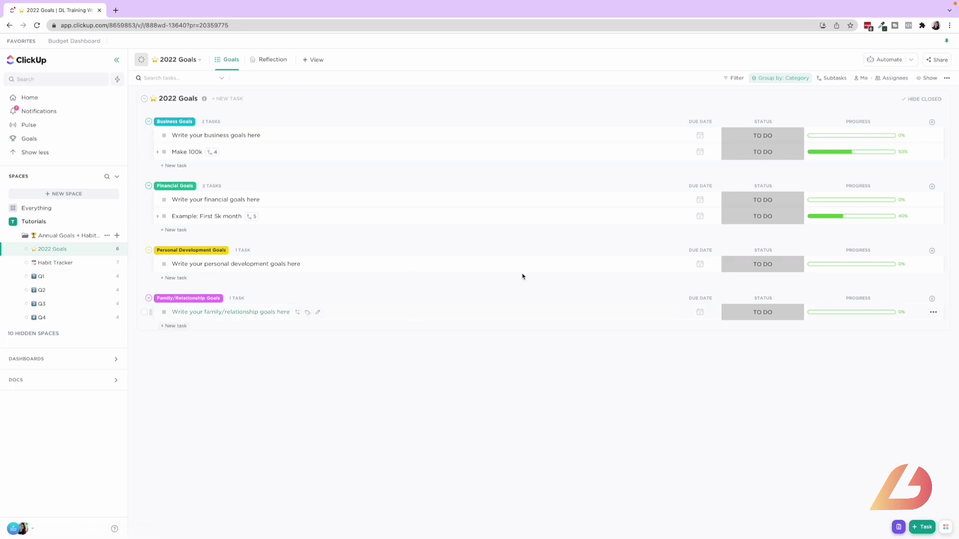
left_click(799, 78)
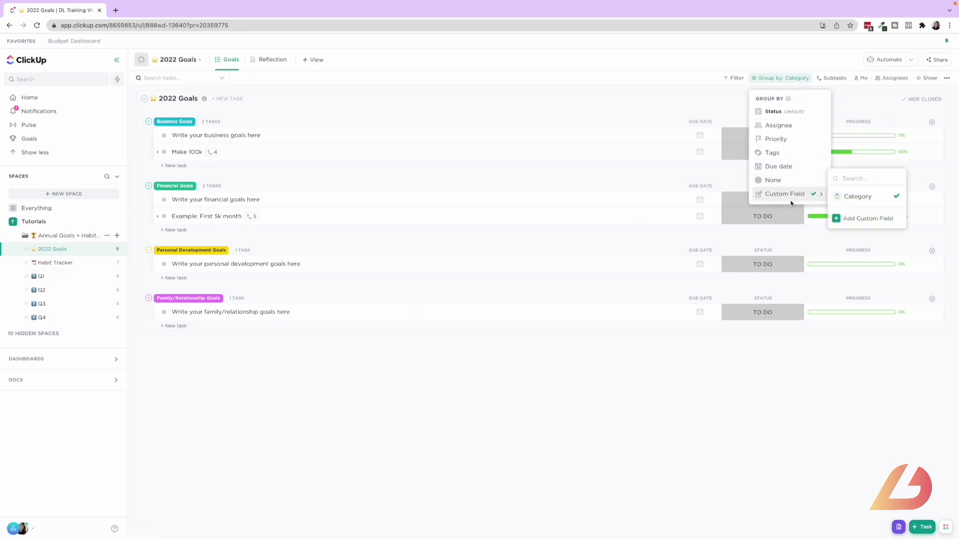
mouse_move(607, 520)
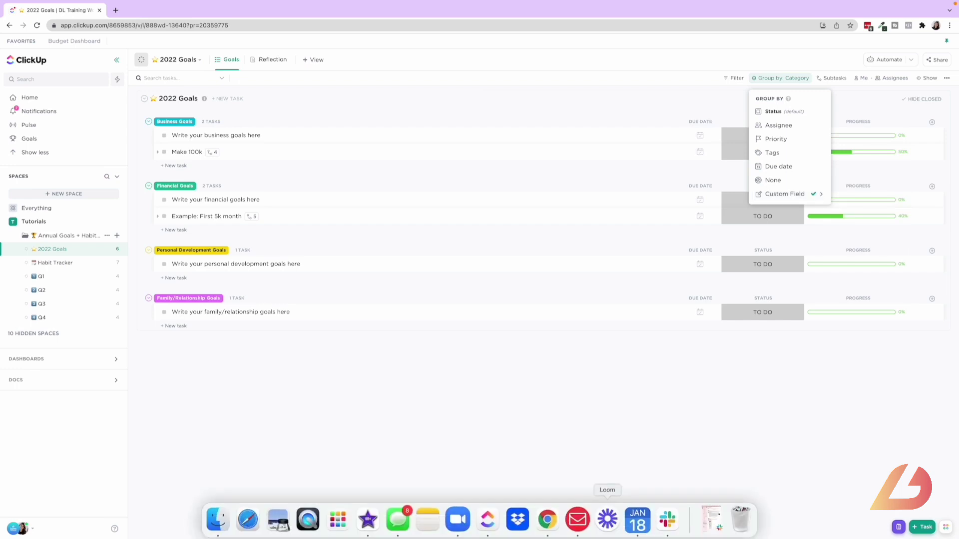
left_click(585, 450)
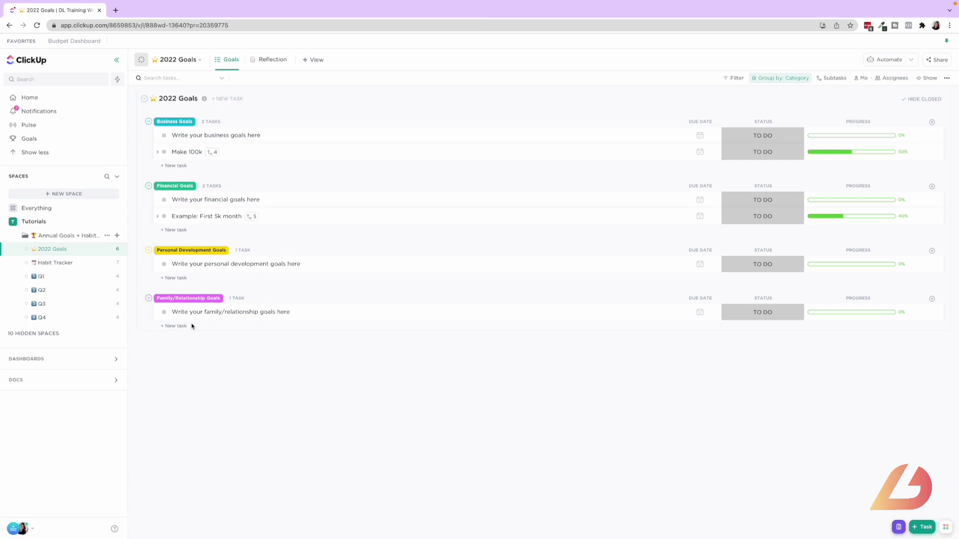
Step: Expand Make 100k's subtasks and browse the field types that can be added
left_click(158, 153)
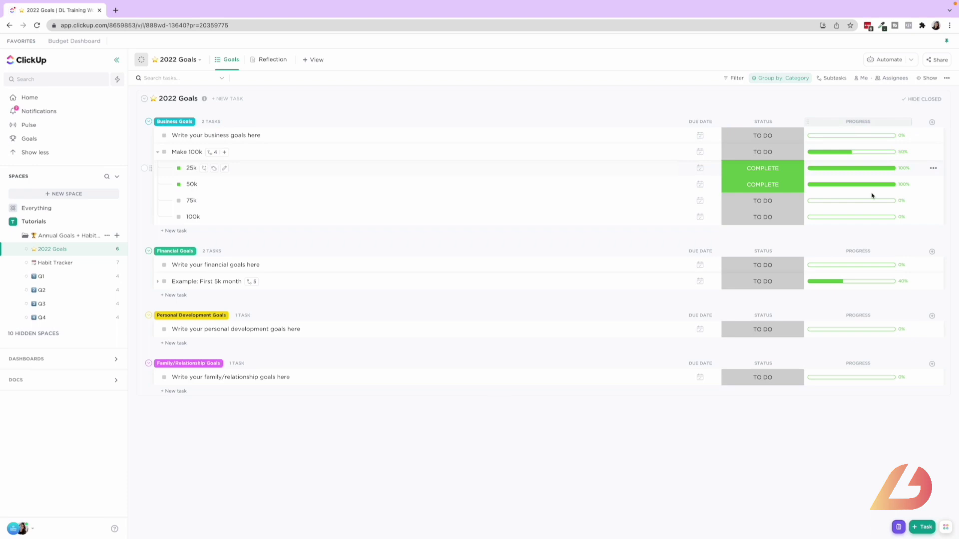
left_click(932, 122)
left_click(930, 144)
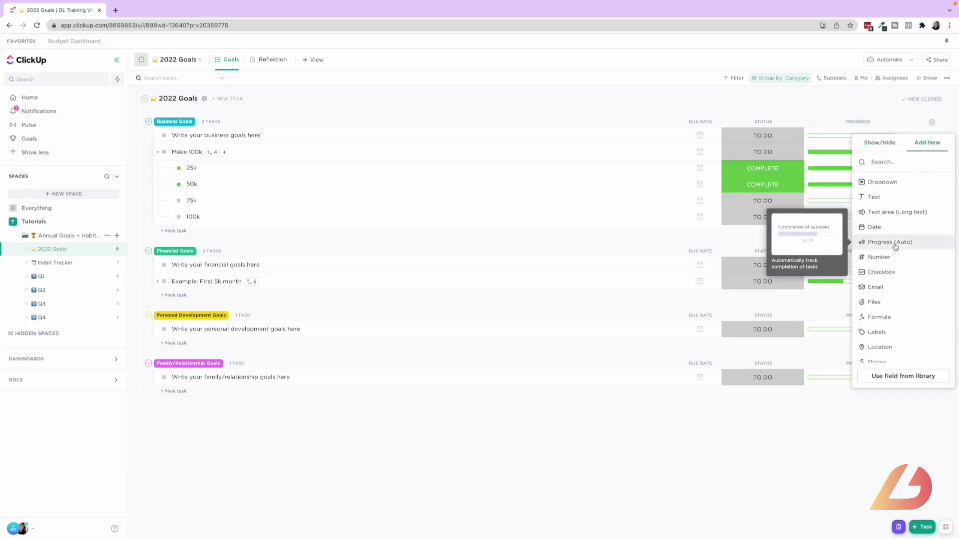
left_click(656, 456)
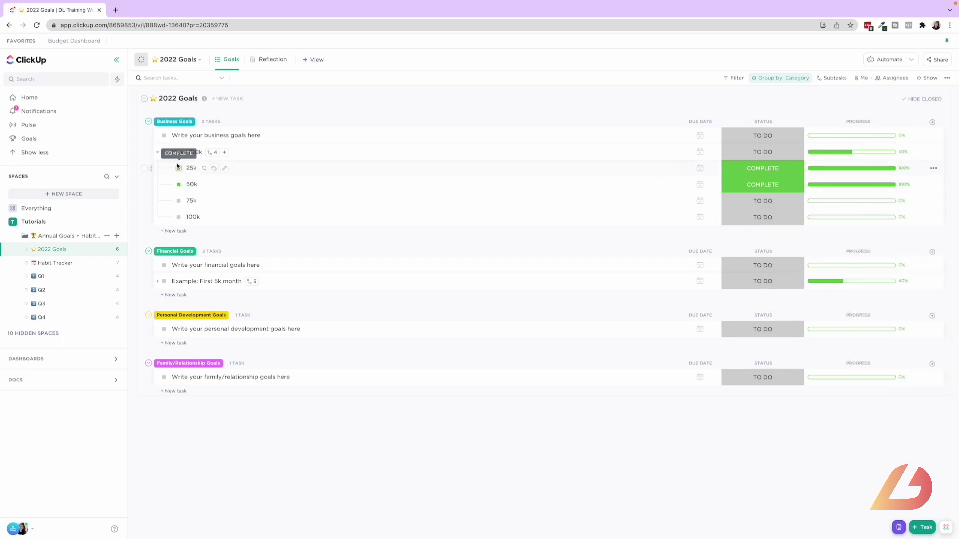
Step: Set the 75k subtask to COMPLETE and collapse Make 100k's subtasks
left_click(179, 202)
left_click(200, 263)
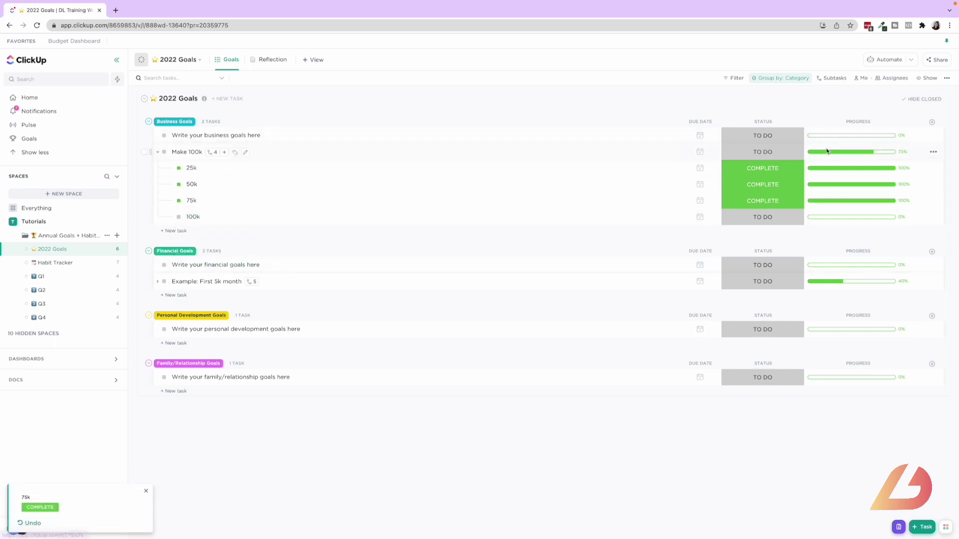
mouse_move(815, 153)
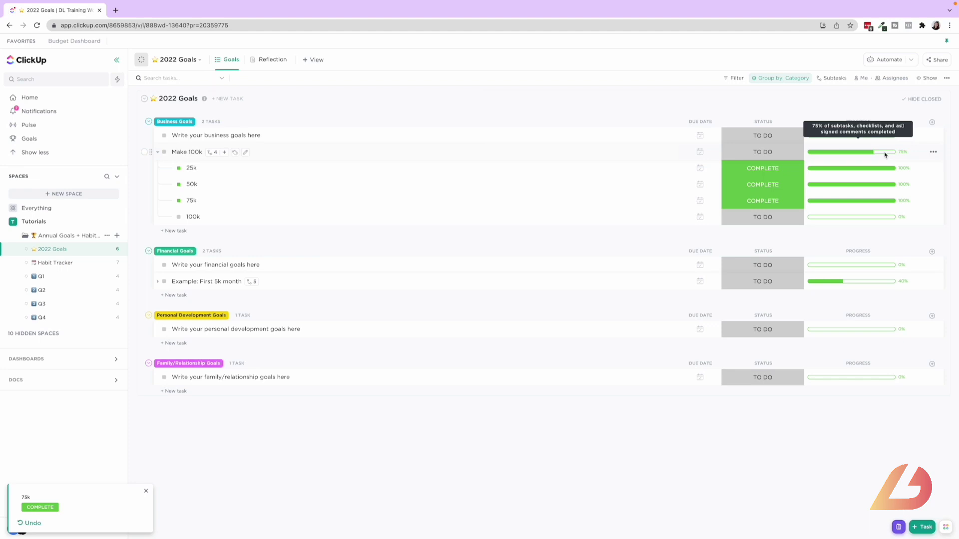
left_click(157, 152)
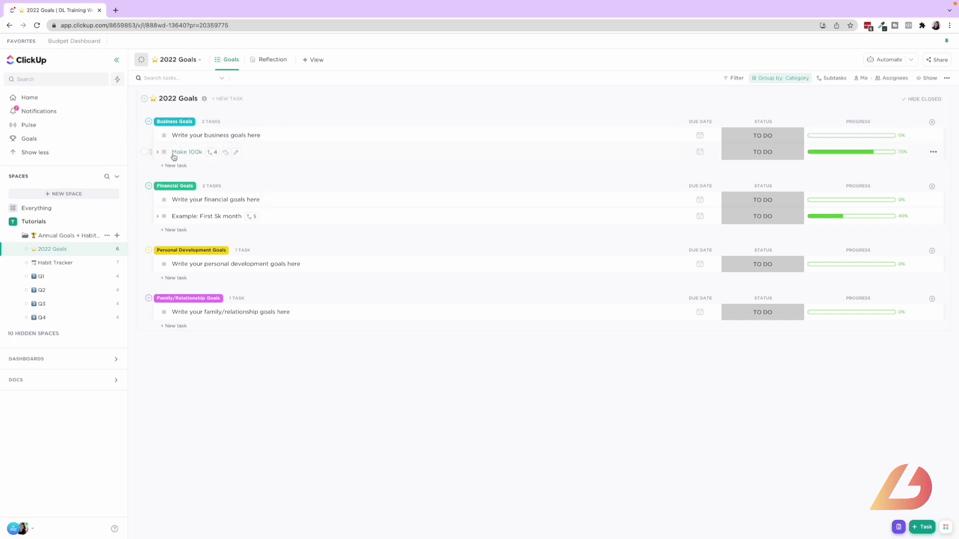
left_click(156, 152)
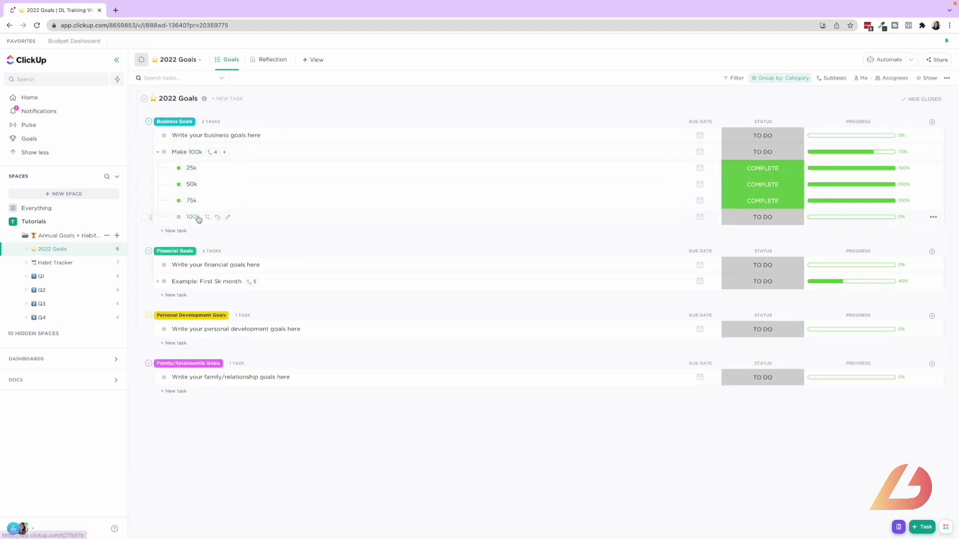
left_click(193, 169)
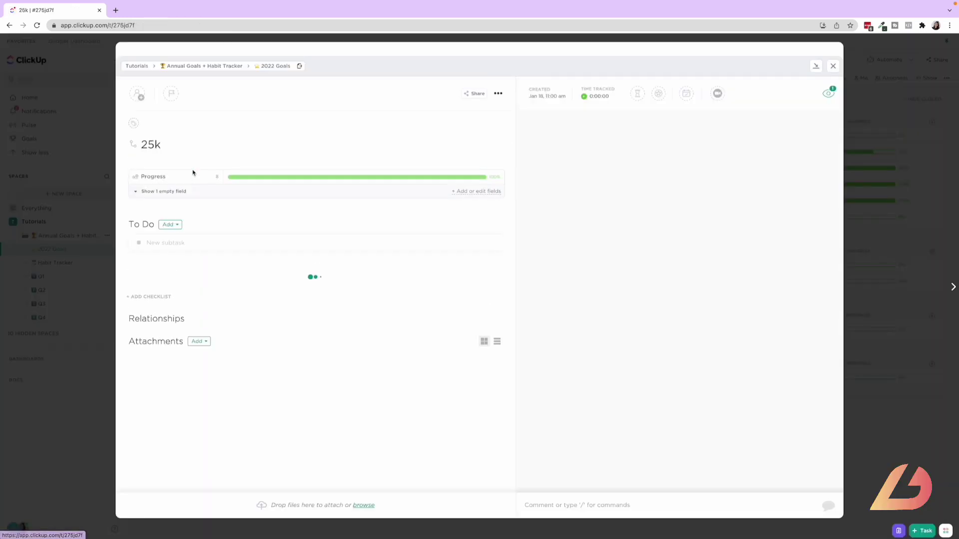
scroll(427, 400, "down", 1)
scroll(586, 320, "up", 1)
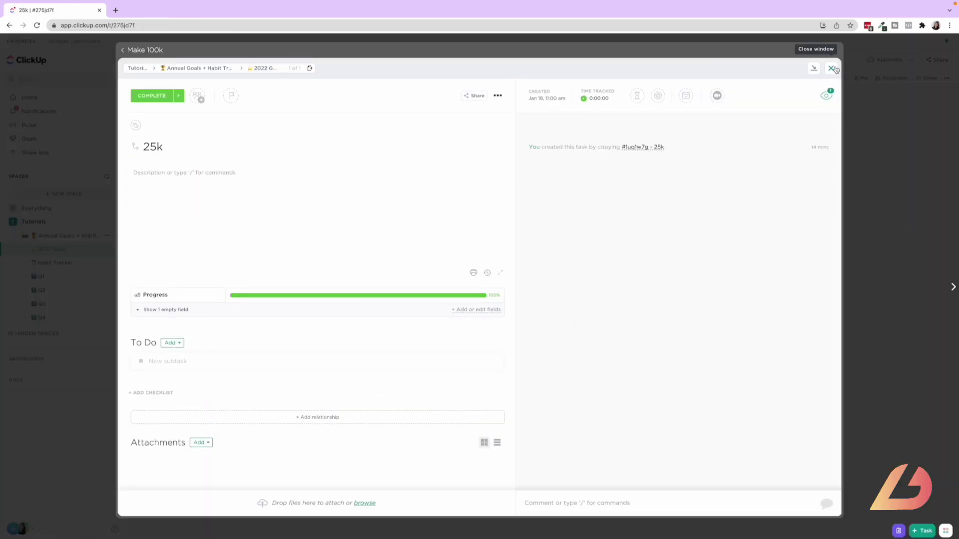
left_click(834, 69)
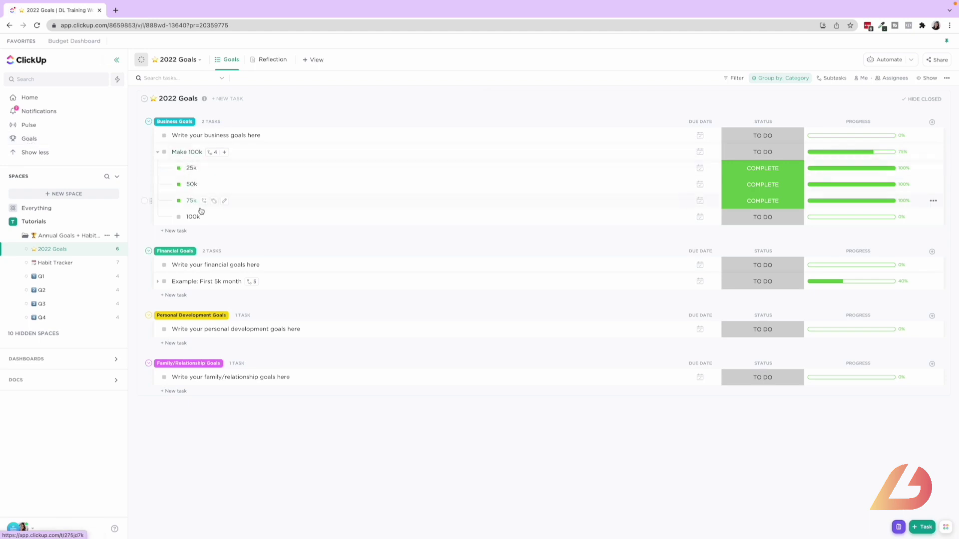
left_click(155, 155)
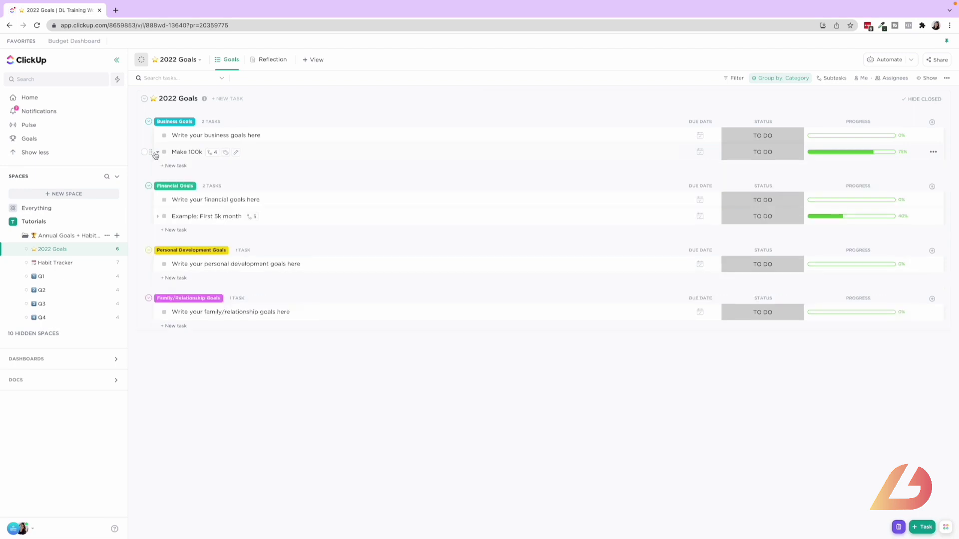
Step: Open Habit Tracker and tick days 1, 2, 3 and 4 for 10k Steps
left_click(53, 265)
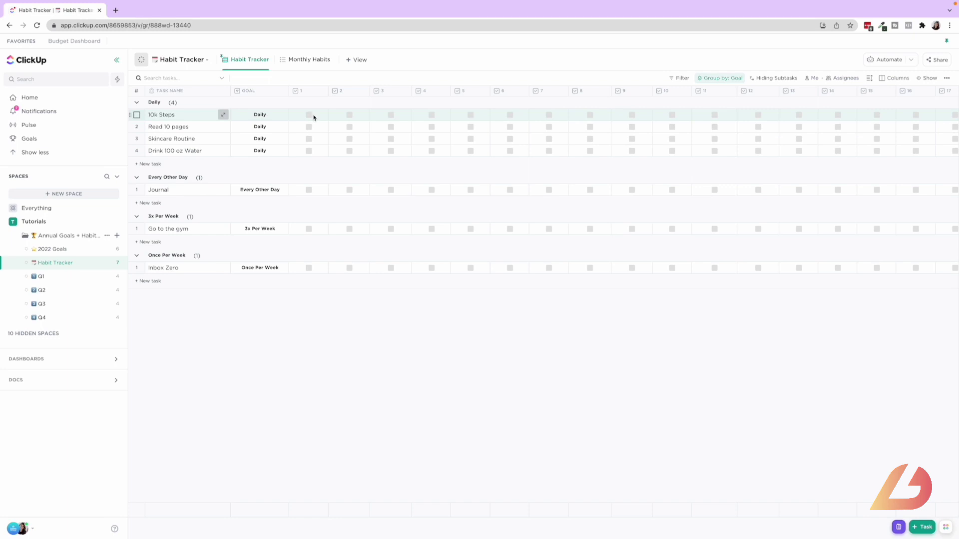
scroll(316, 118, "right", 3)
scroll(309, 117, "left", 3)
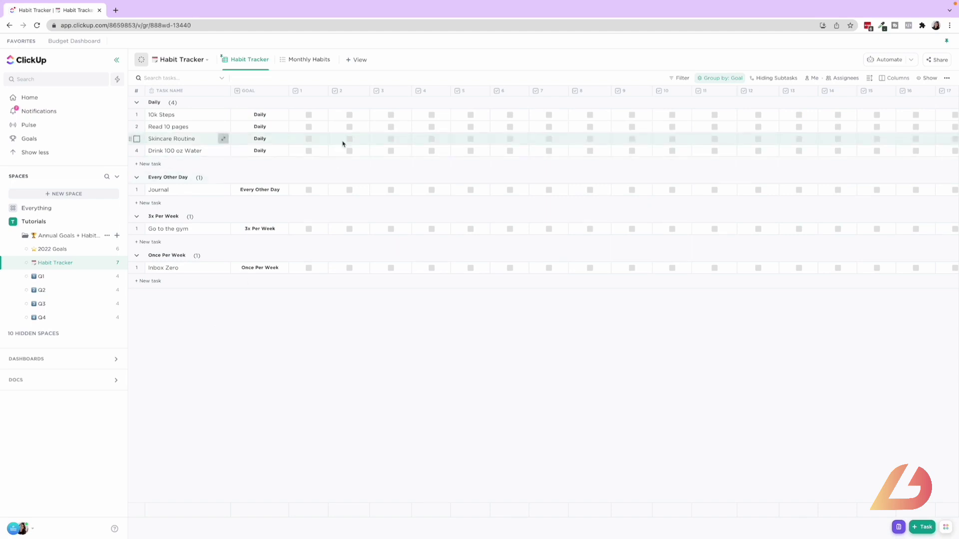
left_click(309, 115)
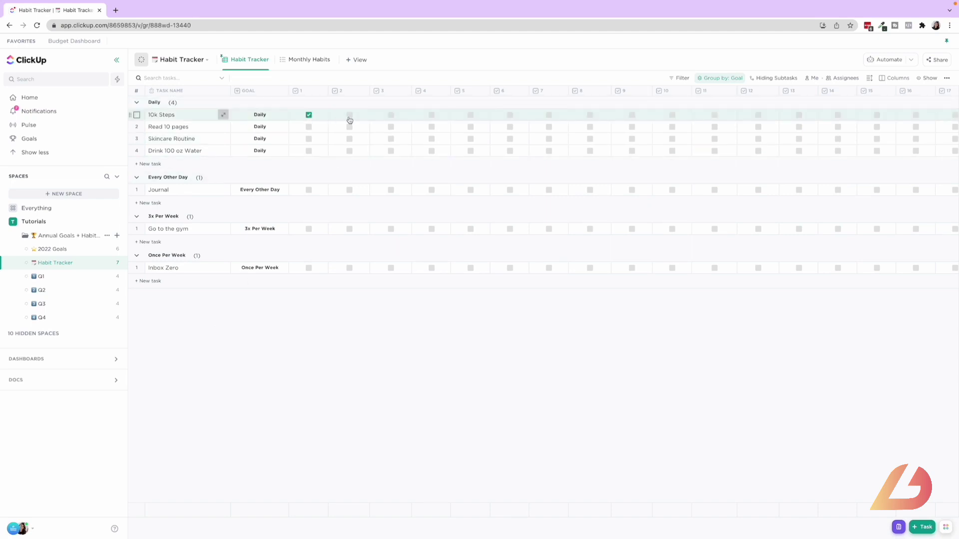
left_click(350, 115)
left_click(391, 116)
left_click(432, 116)
Step: Add the Habit Tracker list to Favorites
scroll(448, 118, "right", 3)
scroll(448, 118, "left", 3)
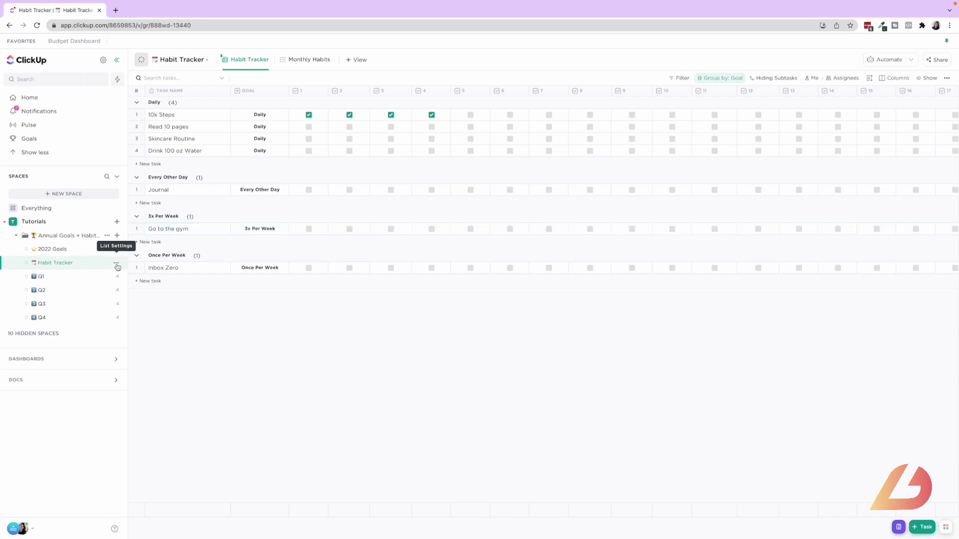
left_click(115, 264)
left_click(141, 320)
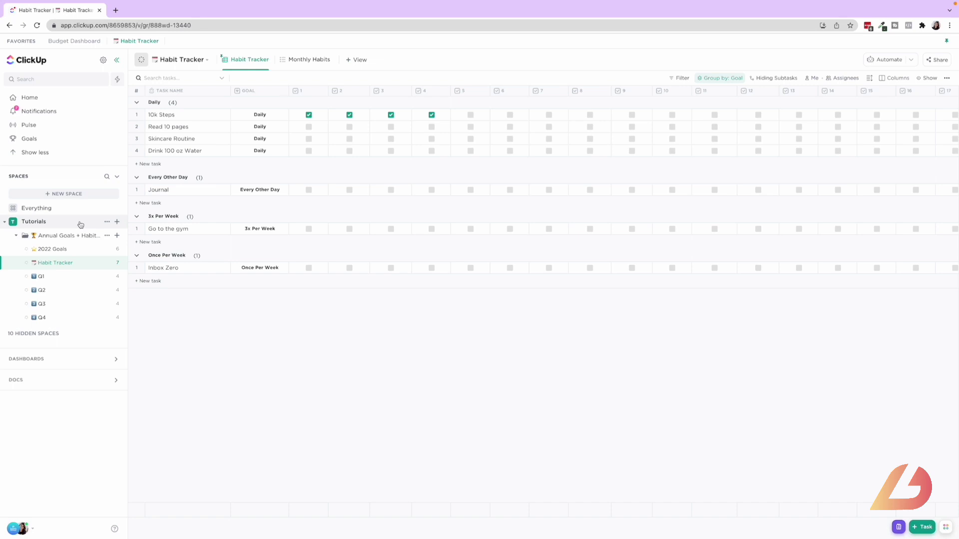
Step: Pass through the 2022 Goals and Habit Tracker lists, then open the Q1 list
left_click(45, 251)
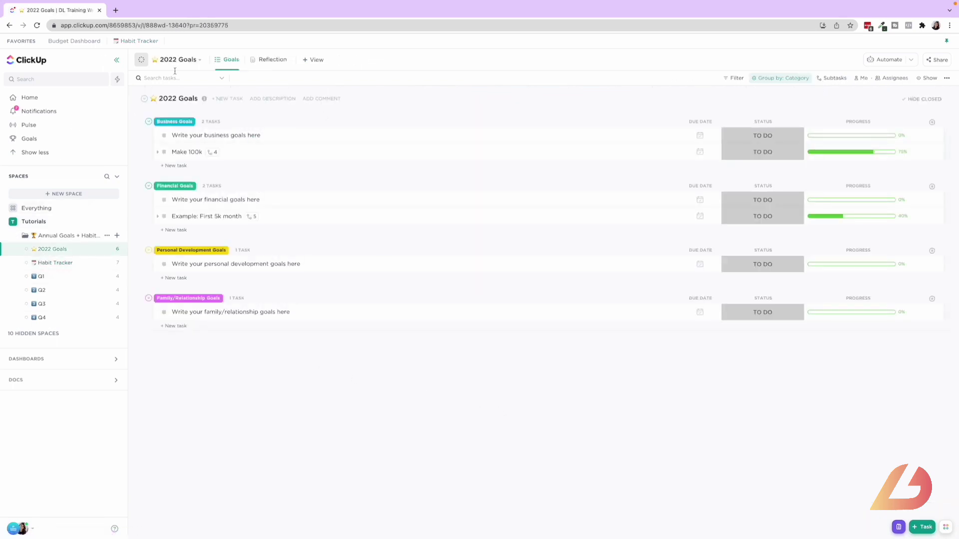
left_click(134, 43)
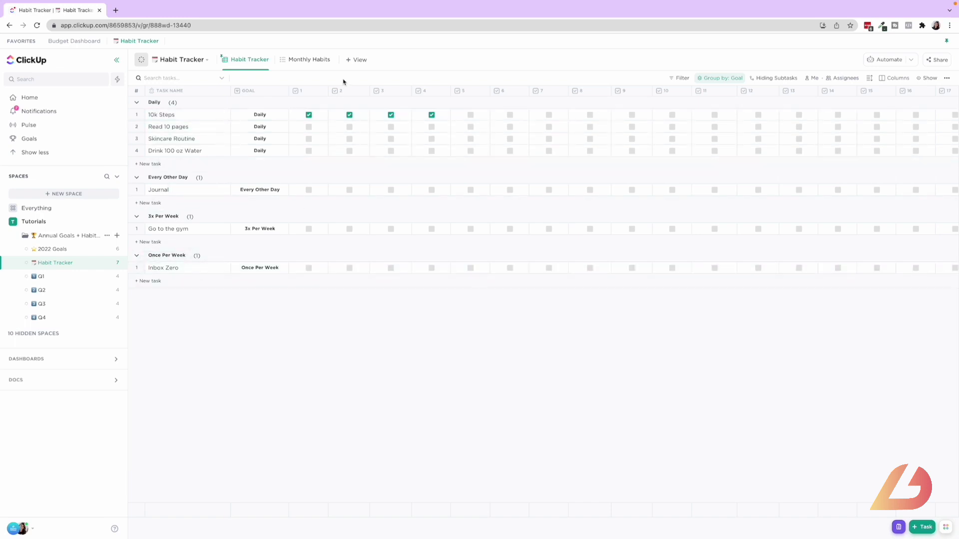
left_click(73, 277)
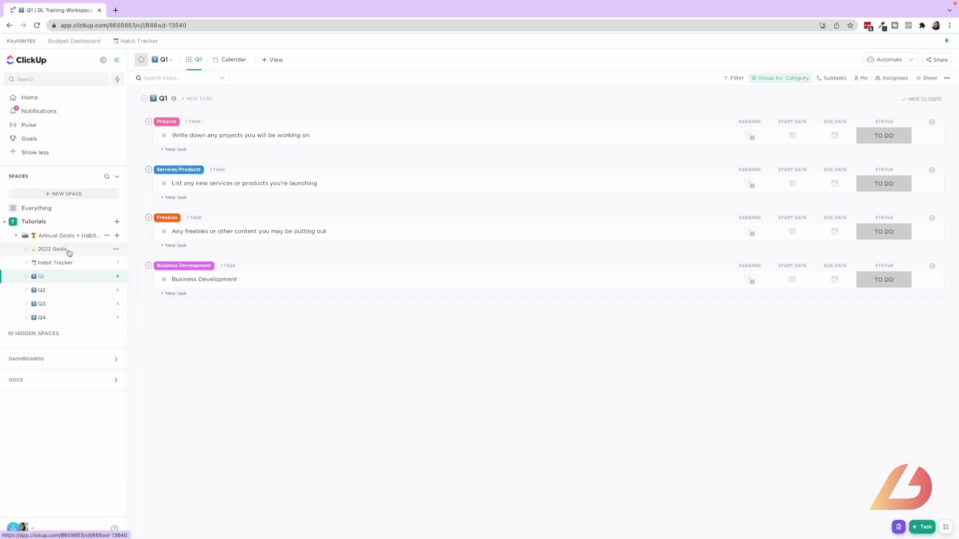
Step: Expand the Annual Goals + Habit Tracker folder and open the 2022 Goals list
left_click(63, 236)
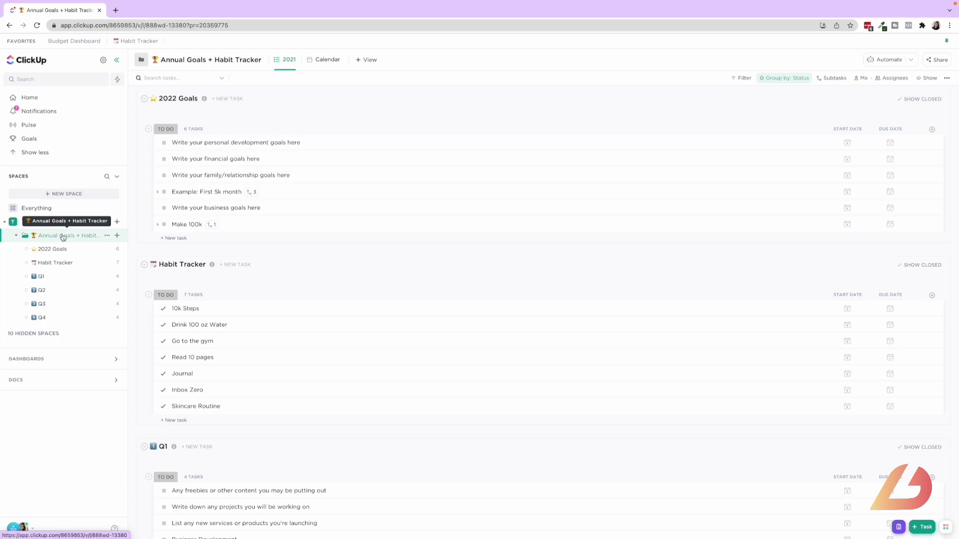
left_click(58, 249)
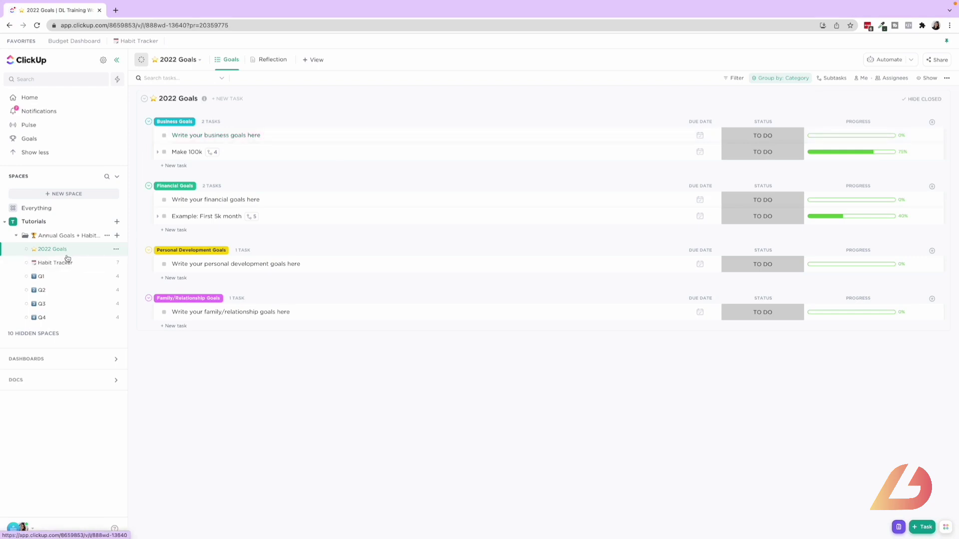
Step: Show an Assignee column in the goals table
left_click(932, 122)
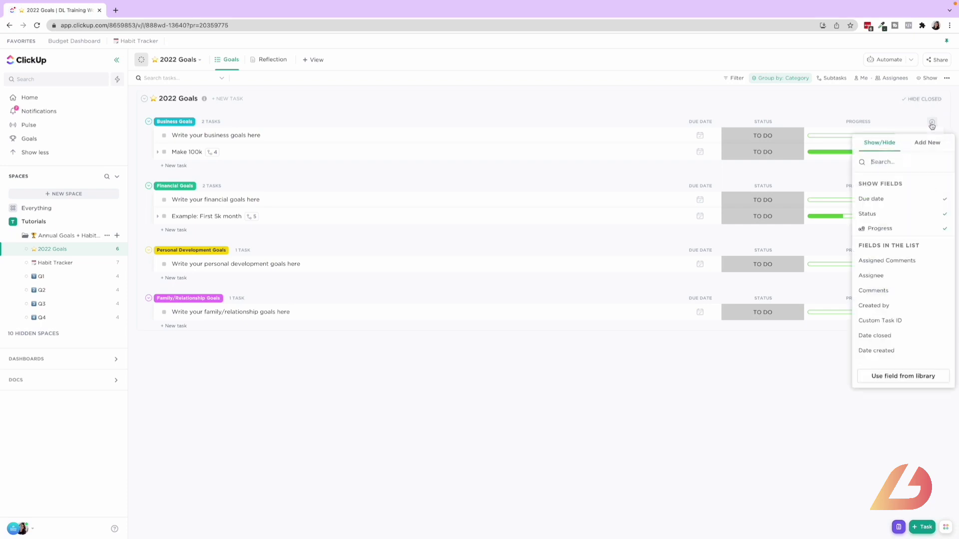
scroll(885, 357, "down", 1)
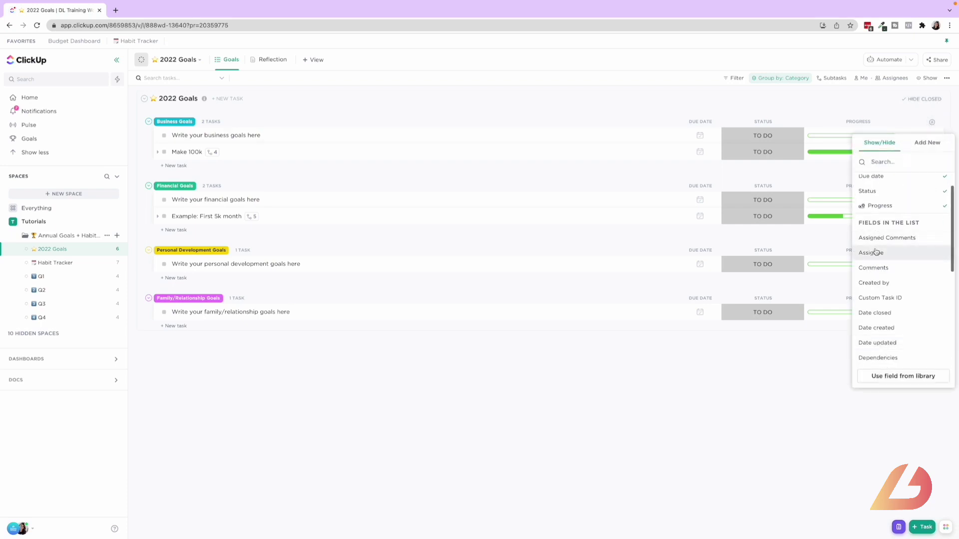
left_click(875, 253)
left_click(837, 293)
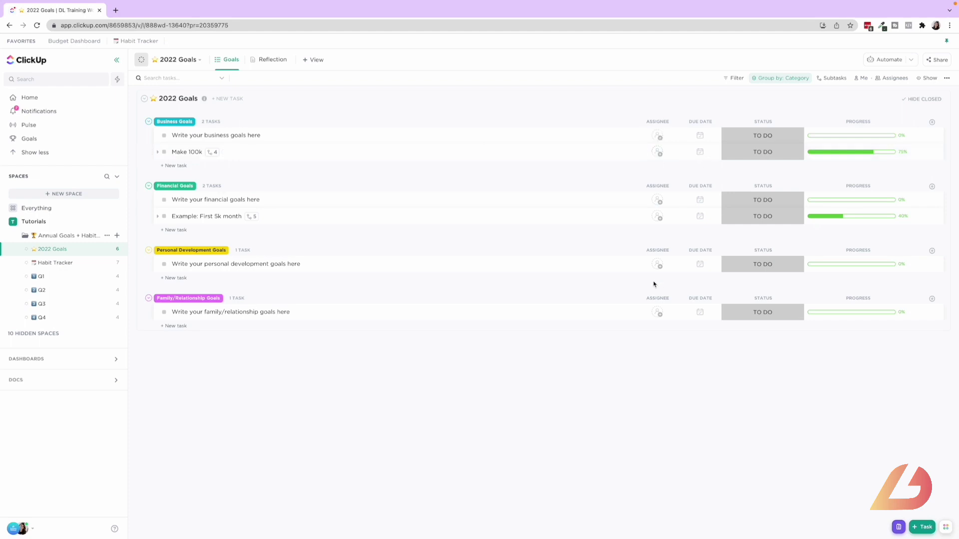
Step: Add a 'Read 12 Books' task under Personal Development Goals
left_click(176, 277)
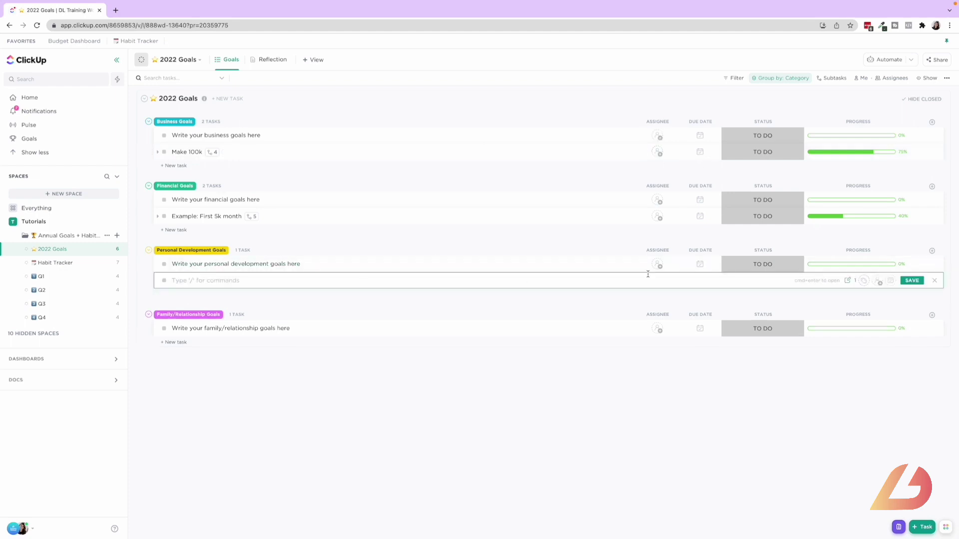
type("Read 12 Books")
key("Return")
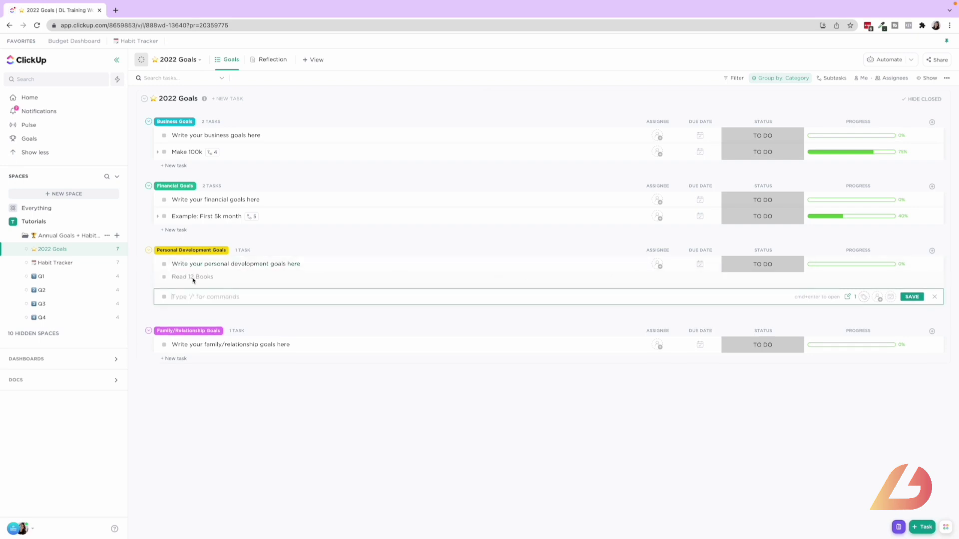
left_click(305, 394)
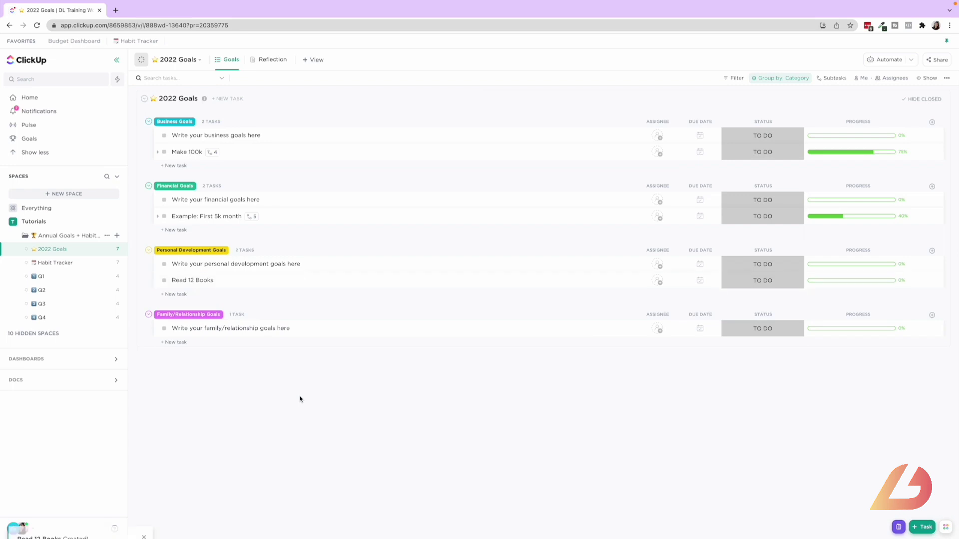
Step: Add 'January - Atomic Habits' as a subtask of Read 12 Books
left_click(175, 294)
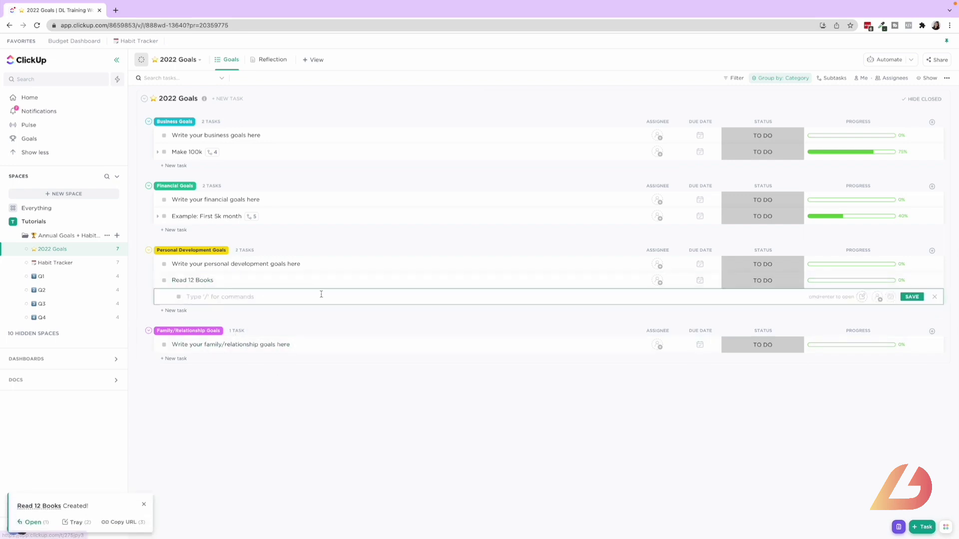
type("January - Atom")
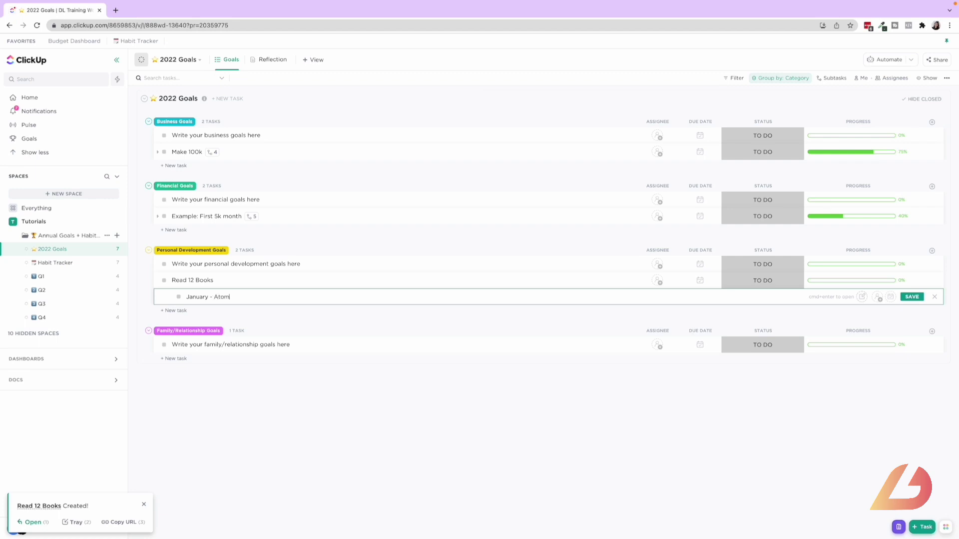
type("ic Habits")
key("Return")
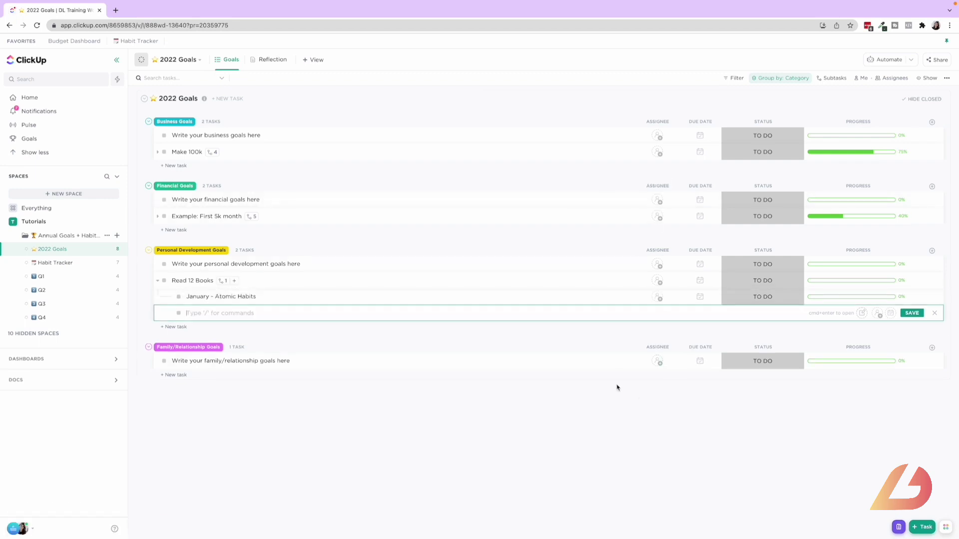
Step: Assign the January - Atomic Habits subtask to yourself with a Jan 31 due date
left_click(656, 297)
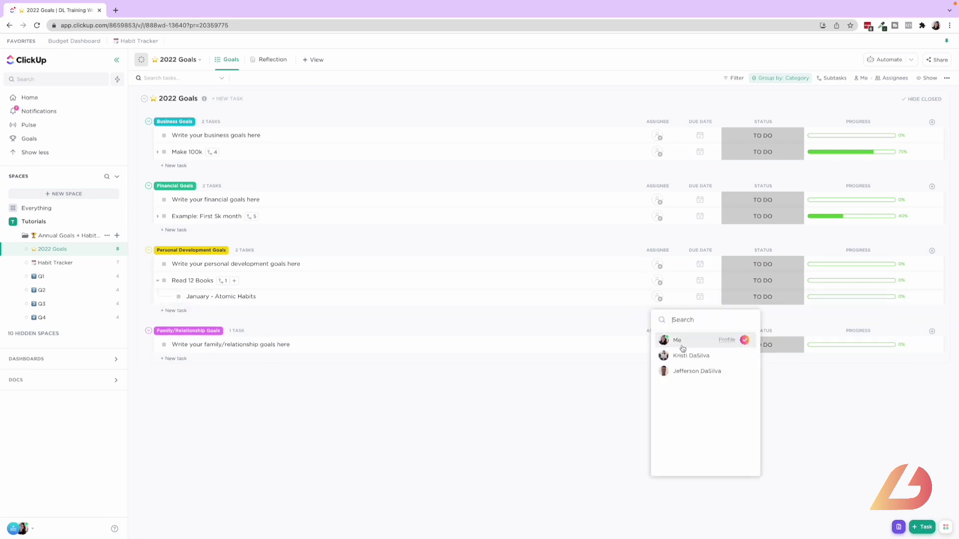
left_click(682, 345)
left_click(699, 296)
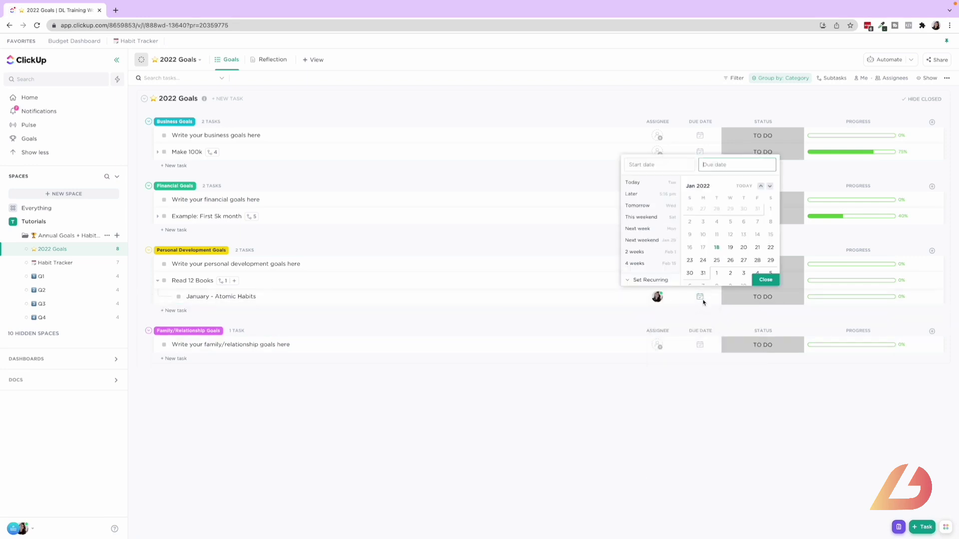
left_click(703, 273)
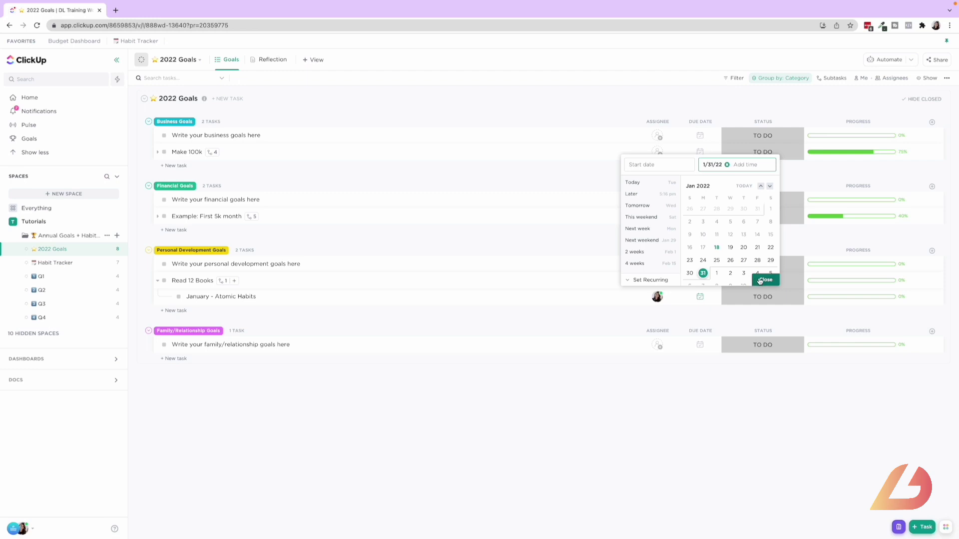
left_click(765, 280)
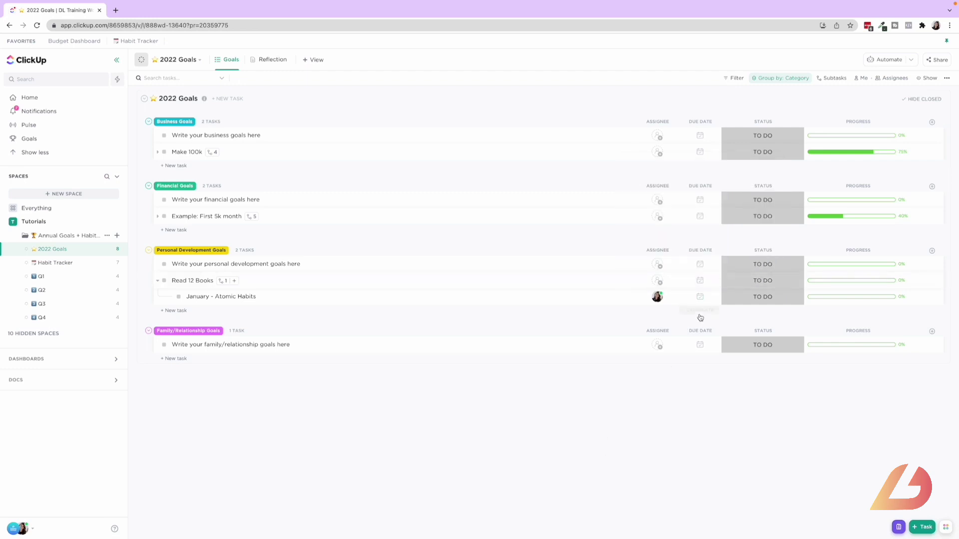
Step: Confirm the Jan 31 due date, then view the Everything calendar
left_click(700, 298)
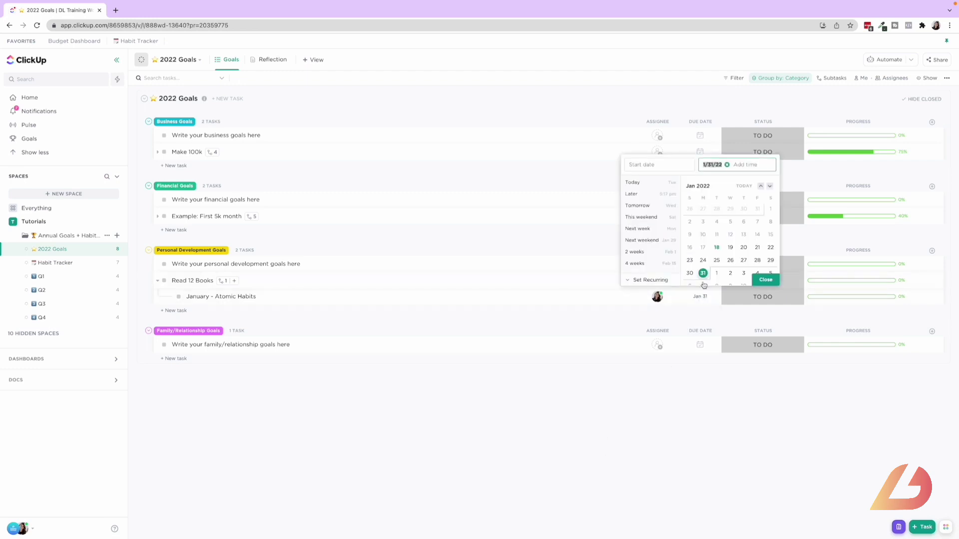
left_click(765, 279)
left_click(26, 212)
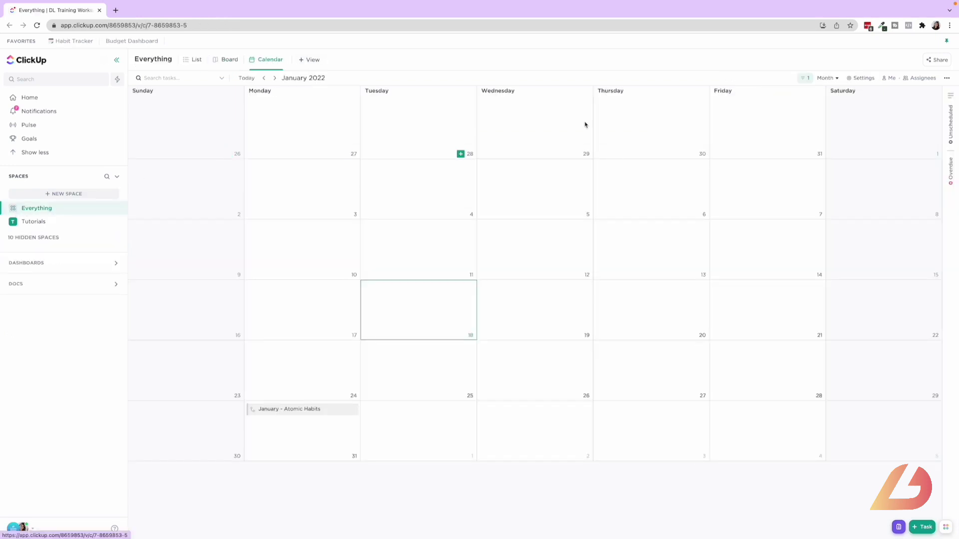
left_click(809, 79)
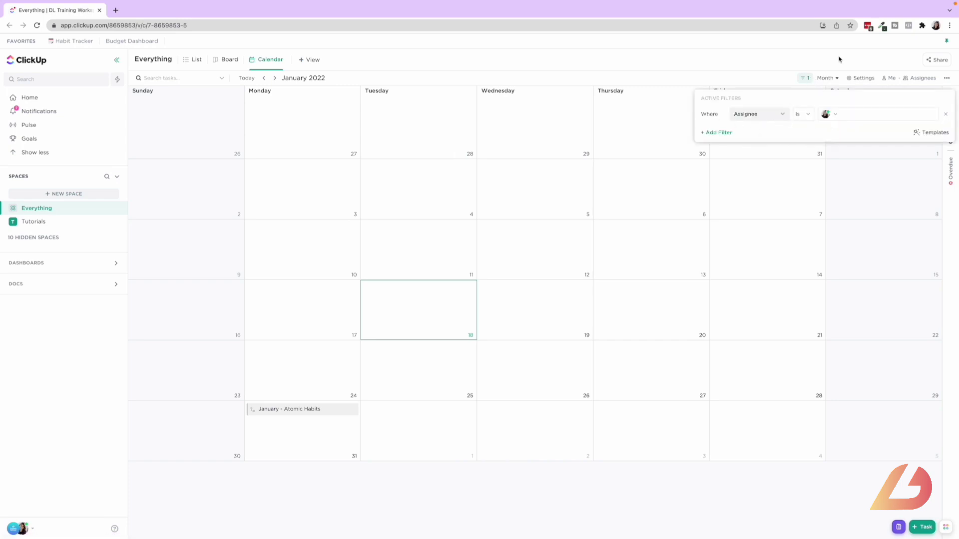
left_click(858, 79)
left_click(862, 80)
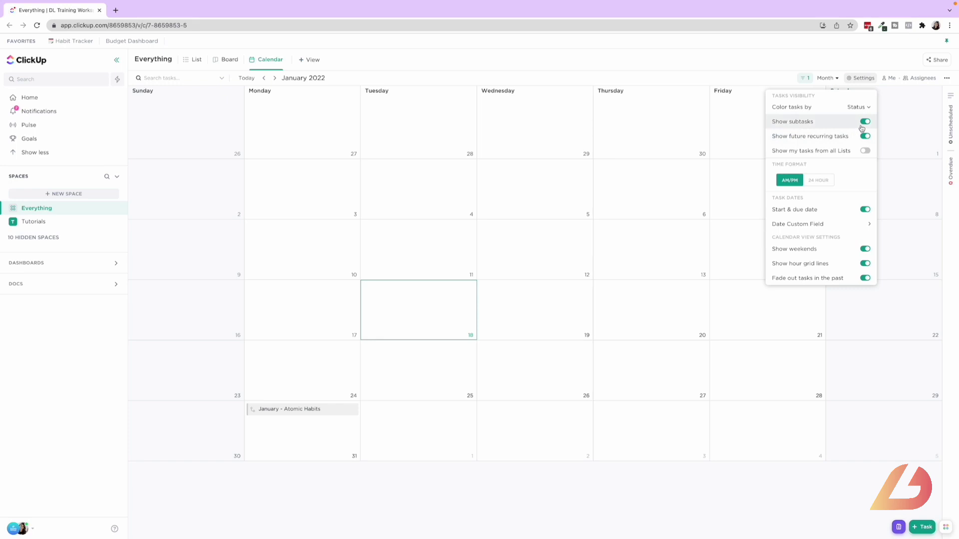
left_click(863, 65)
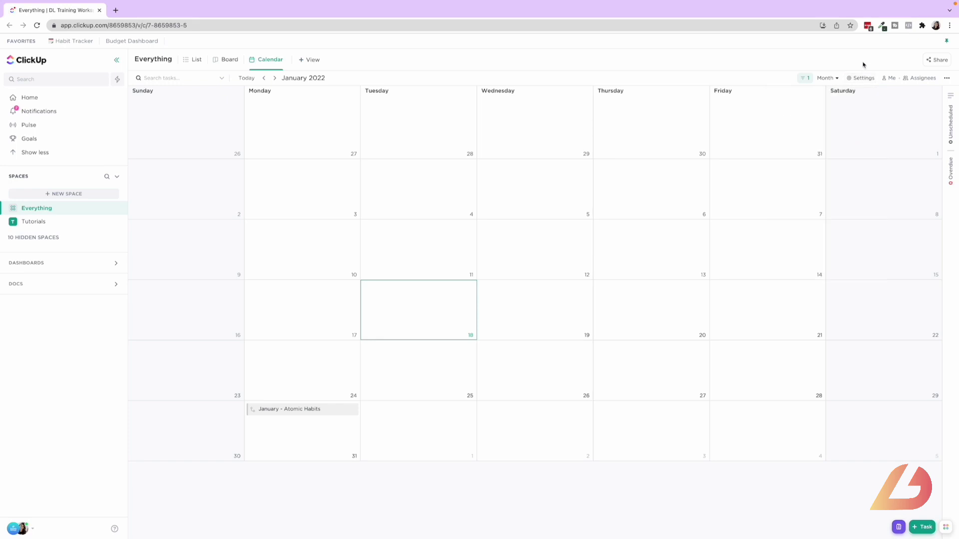
Step: Give January - Atomic Habits a Jan 1 start date and reload the calendar page
left_click(299, 414)
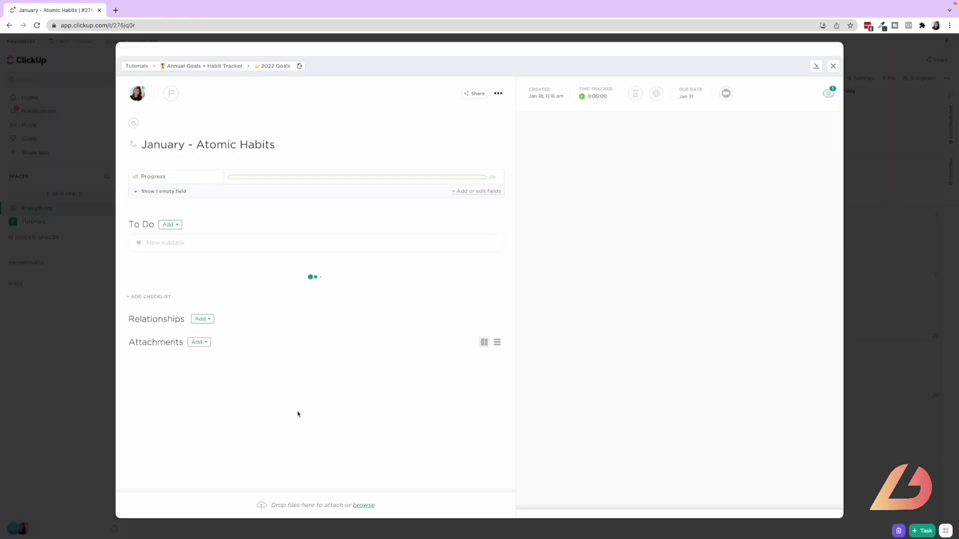
left_click(689, 99)
left_click(688, 117)
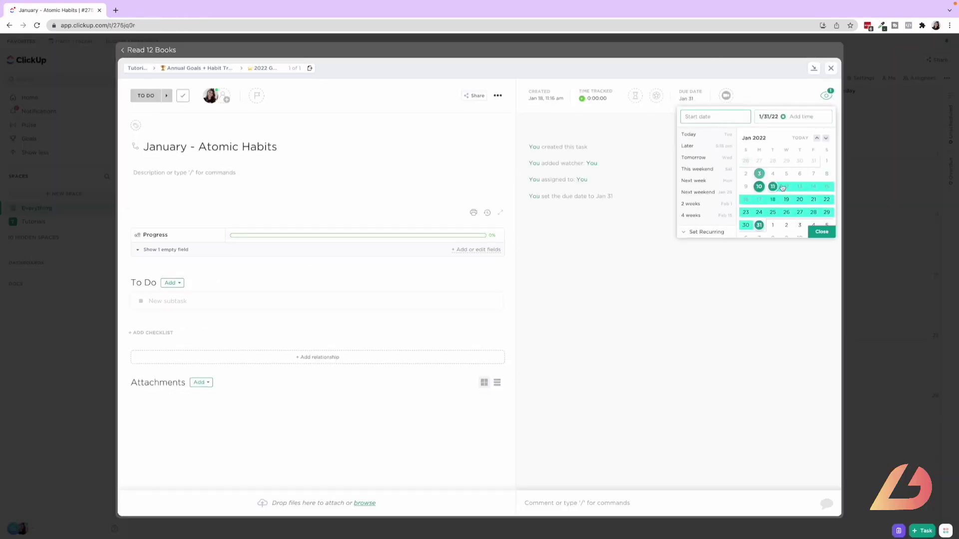
left_click(827, 161)
left_click(821, 232)
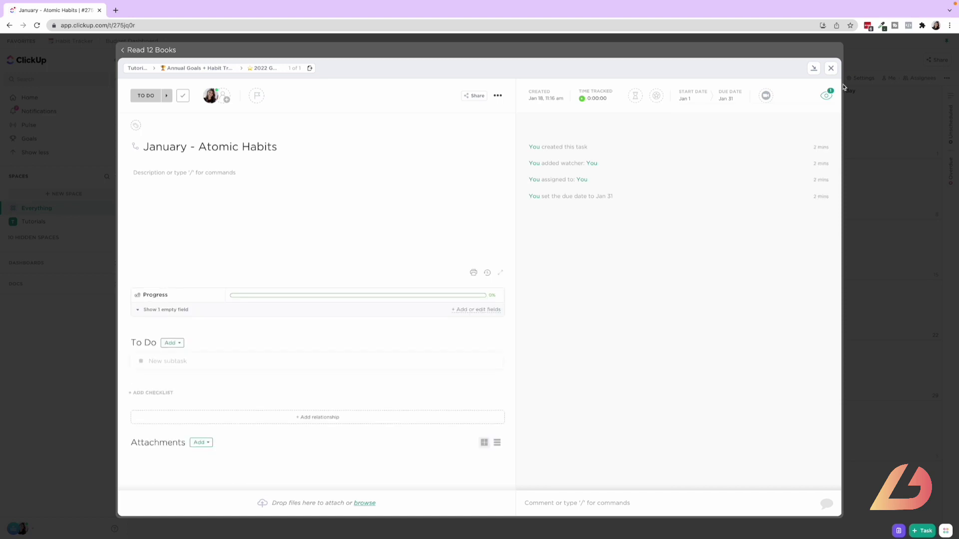
left_click(831, 70)
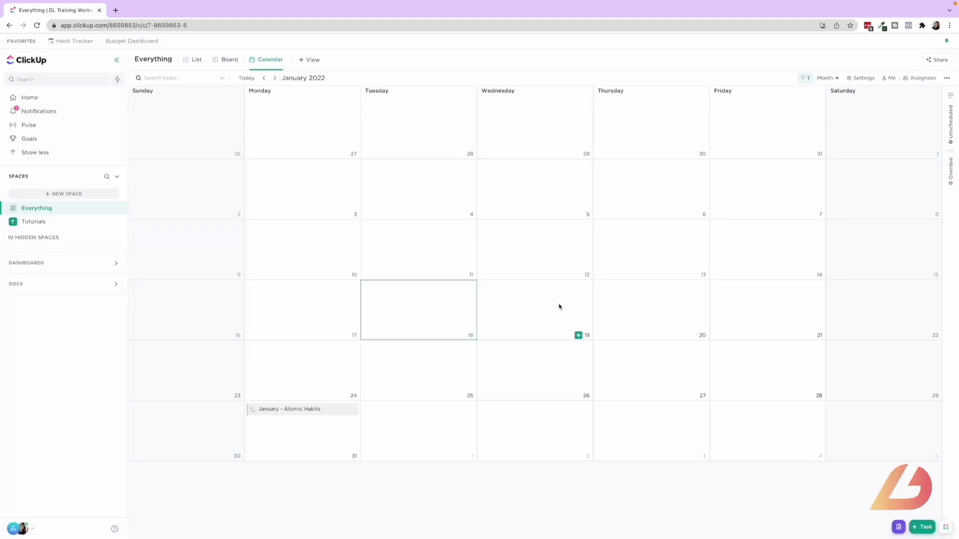
left_click(37, 25)
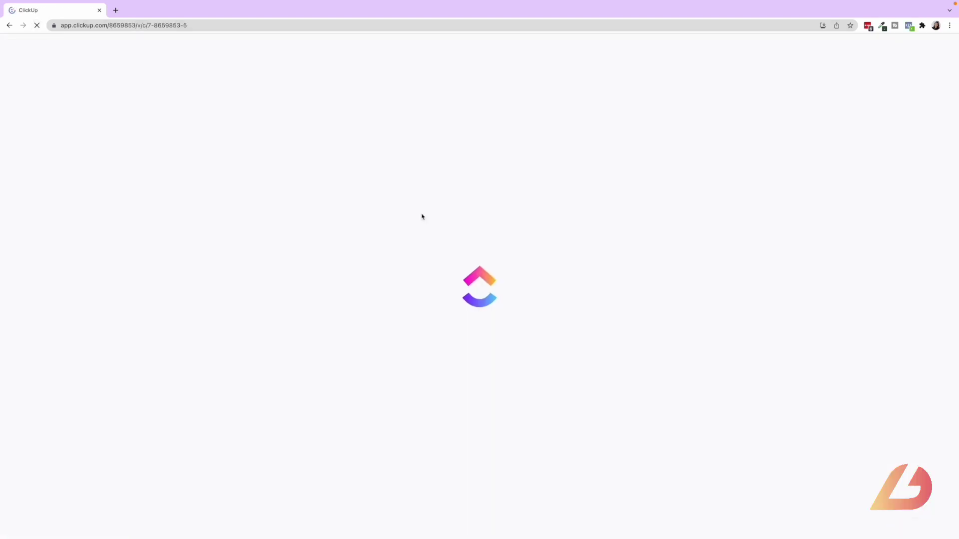